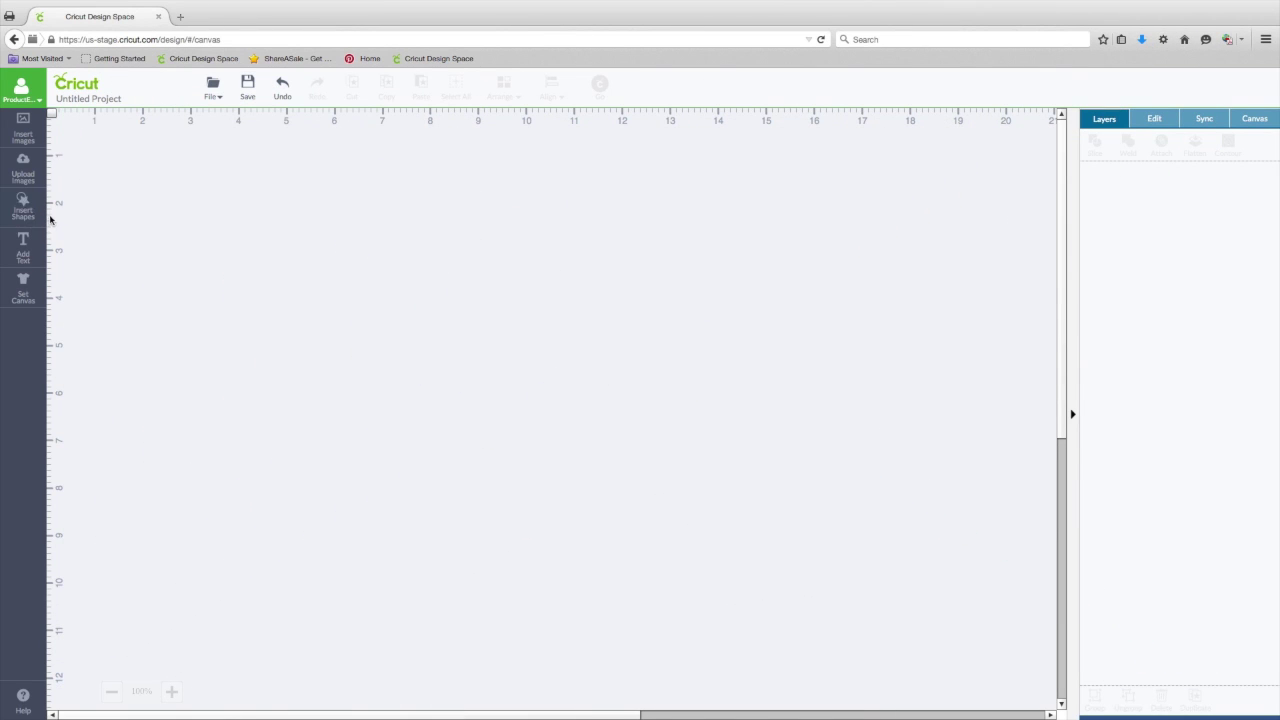
# Insert a circle and a square from the basic shapes
pyautogui.click(20, 208)
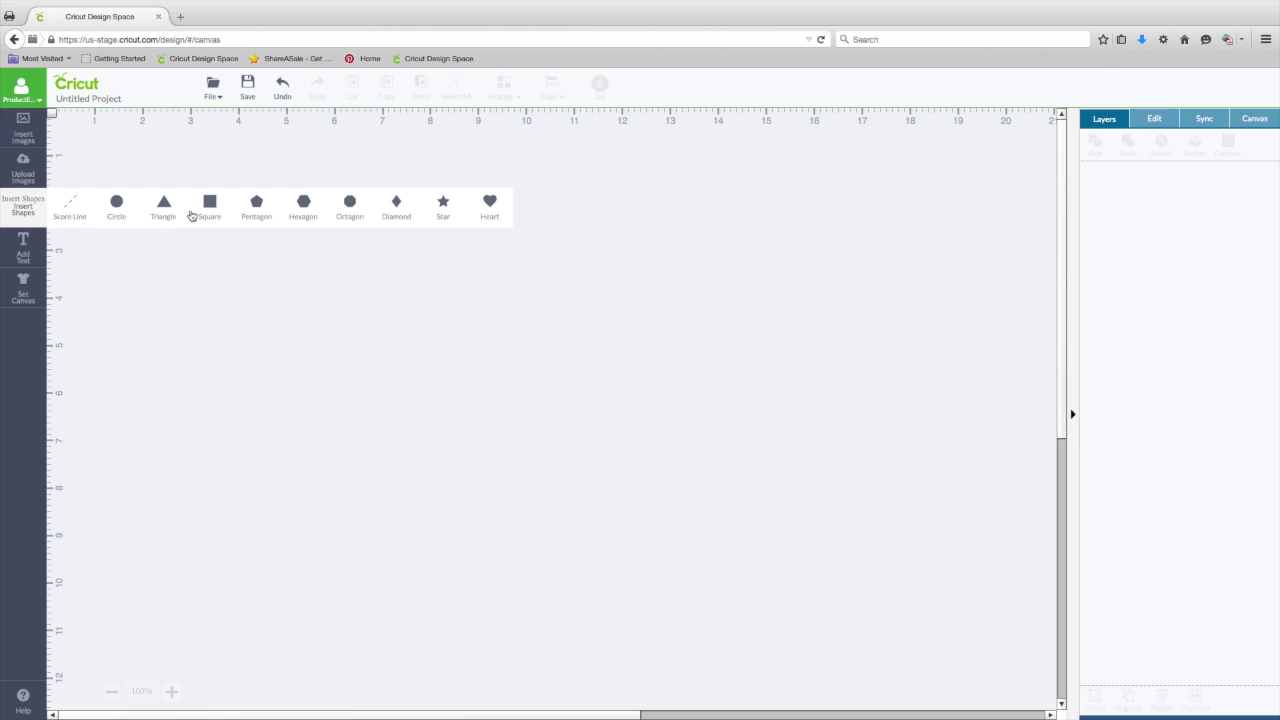
pyautogui.click(117, 203)
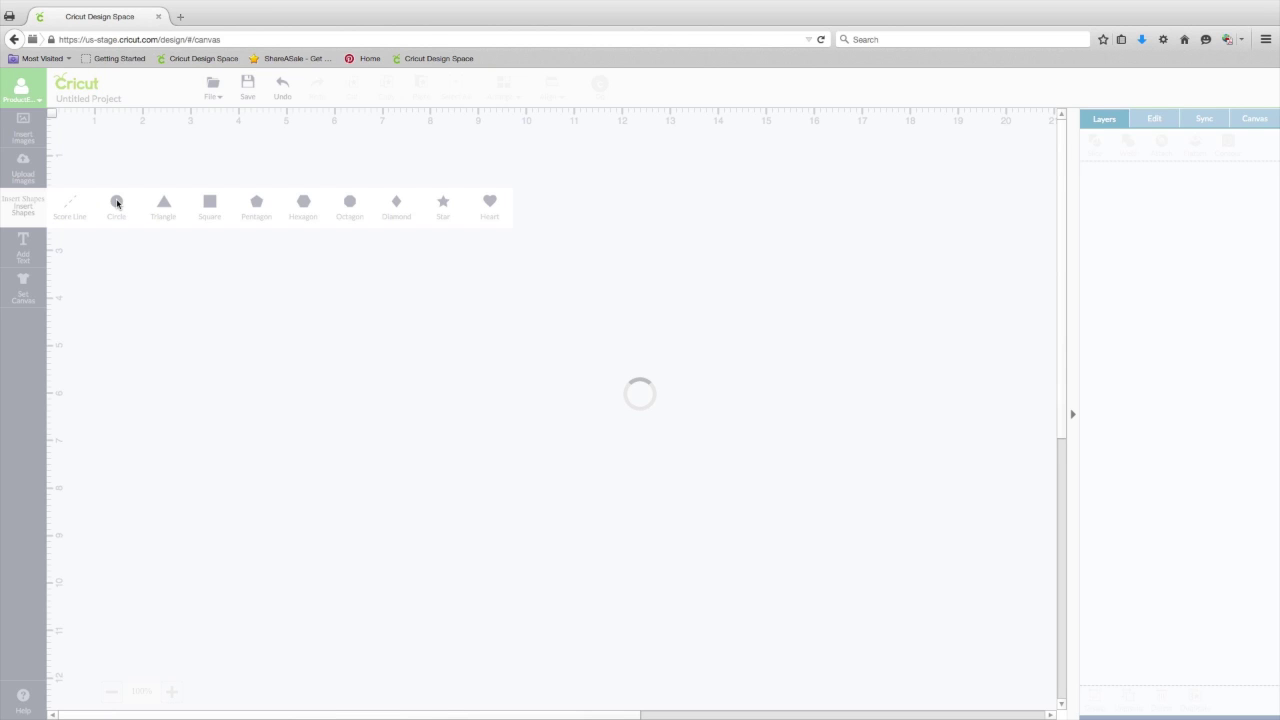
pyautogui.click(209, 203)
# Place the square beside the circle, enlarge it, and select both shapes
pyautogui.moveTo(421, 452); pyautogui.dragTo(560, 407)
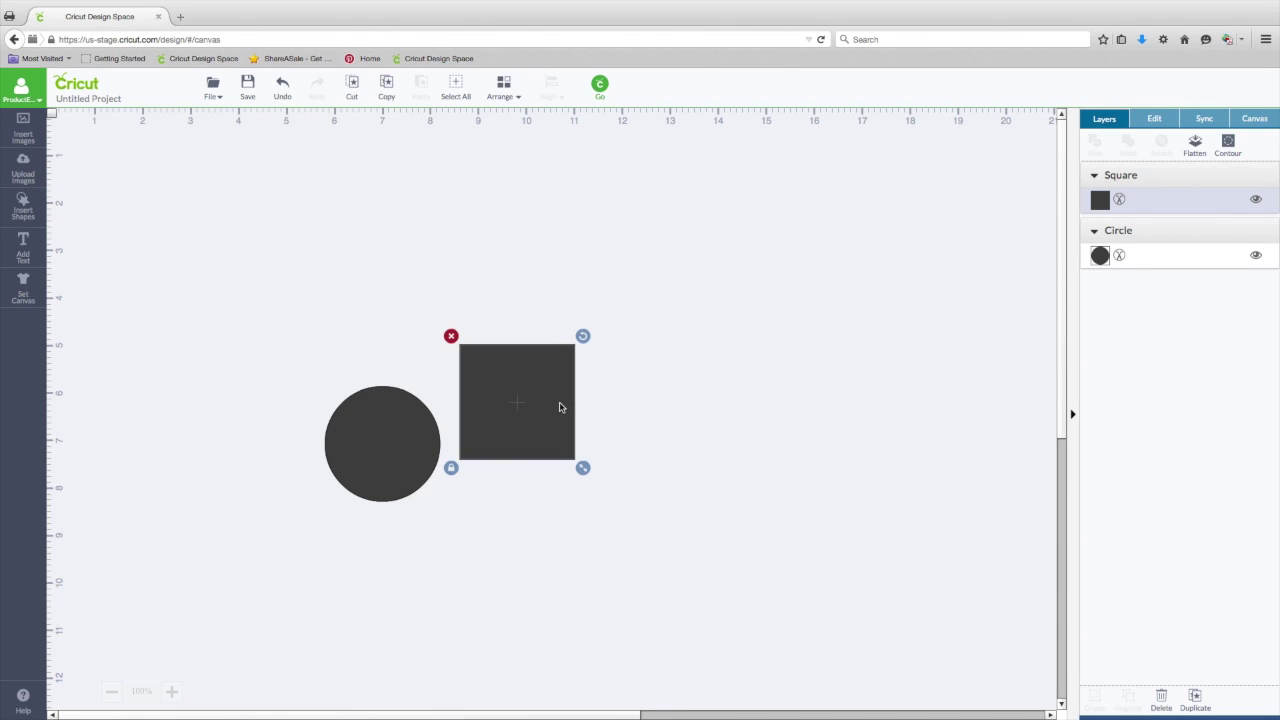
pyautogui.moveTo(583, 467); pyautogui.dragTo(715, 600)
pyautogui.moveTo(578, 483); pyautogui.dragTo(625, 353)
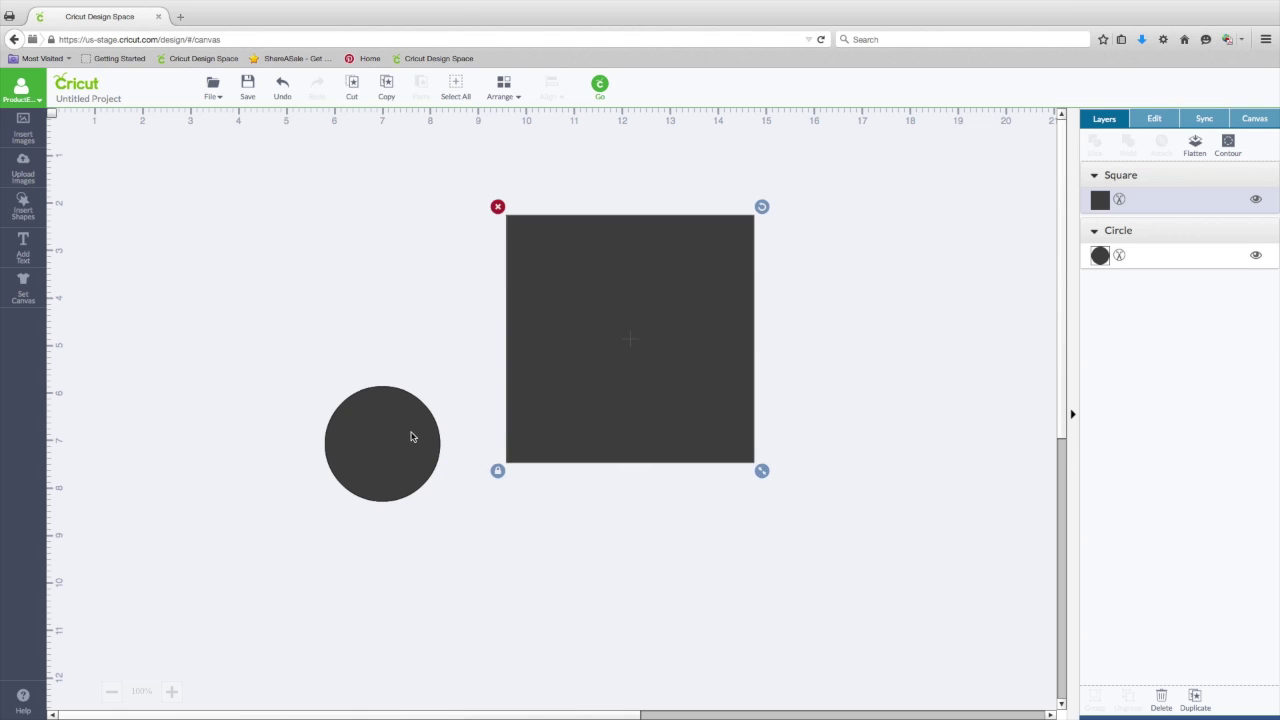
pyautogui.moveTo(409, 437); pyautogui.dragTo(409, 403)
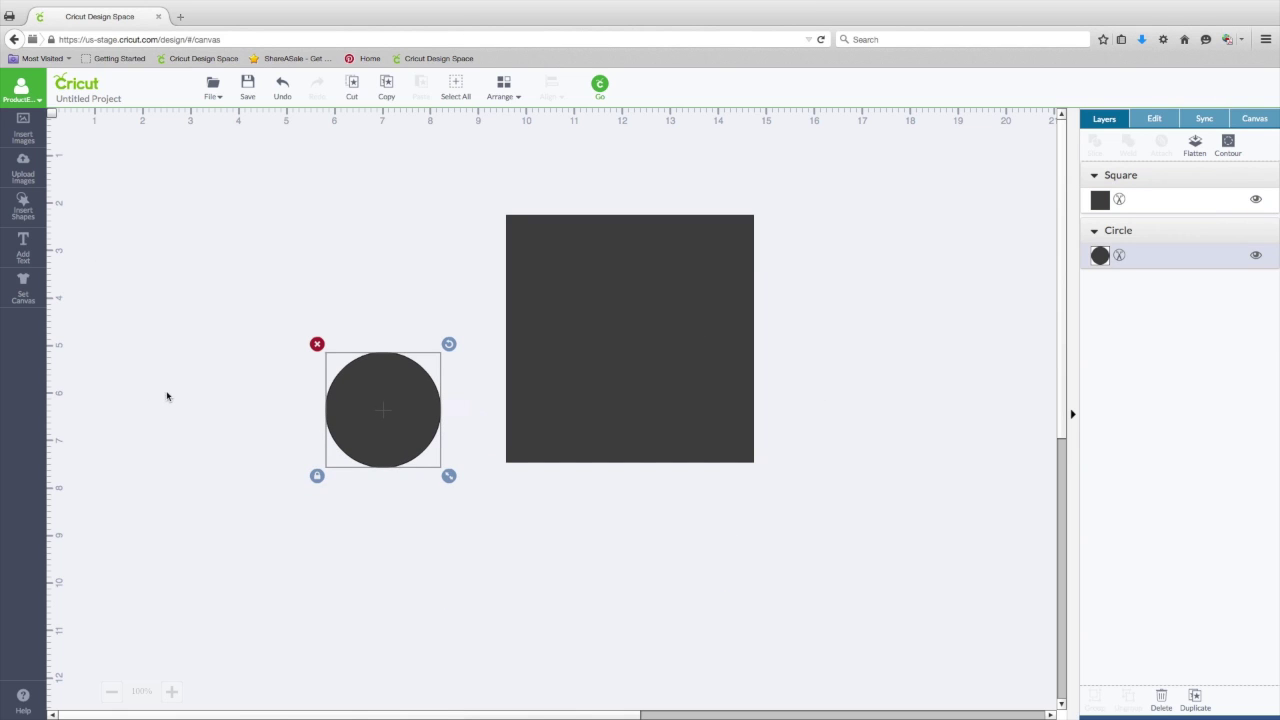
pyautogui.moveTo(226, 157); pyautogui.dragTo(794, 557)
# Align the circle to the square's top, then bottom, then centre it horizontally
pyautogui.click(1155, 120)
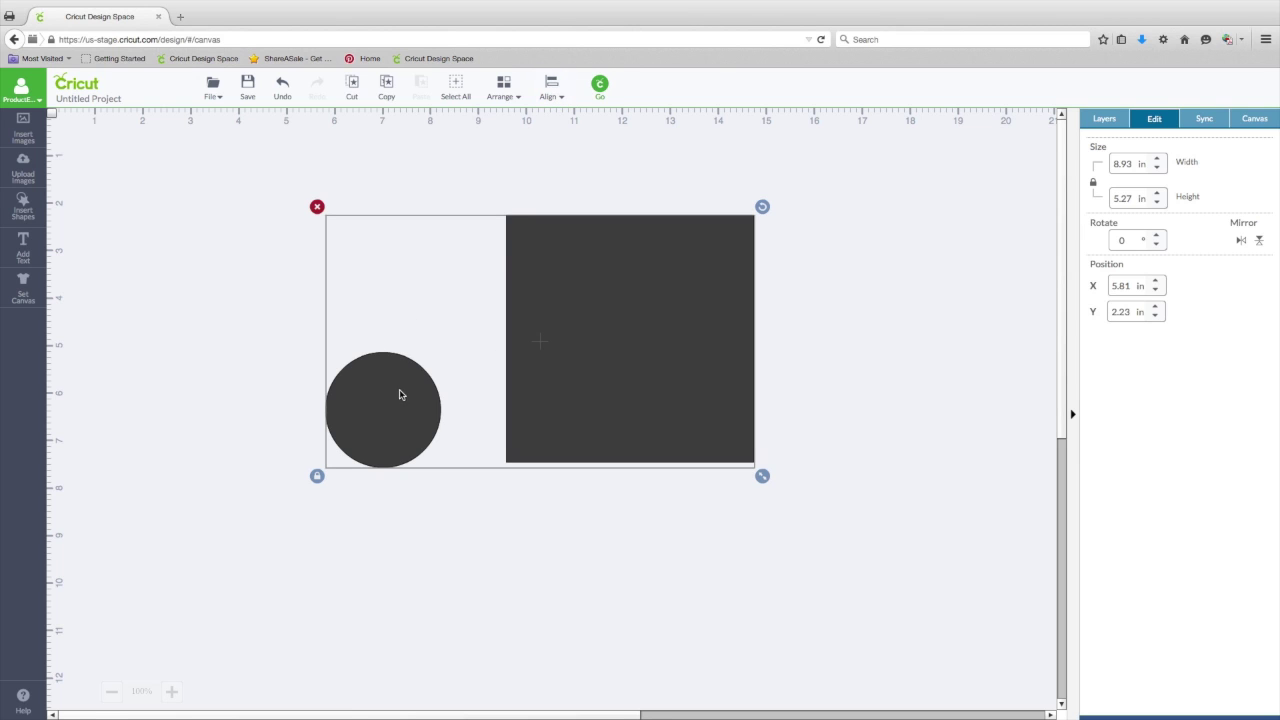
pyautogui.click(558, 95)
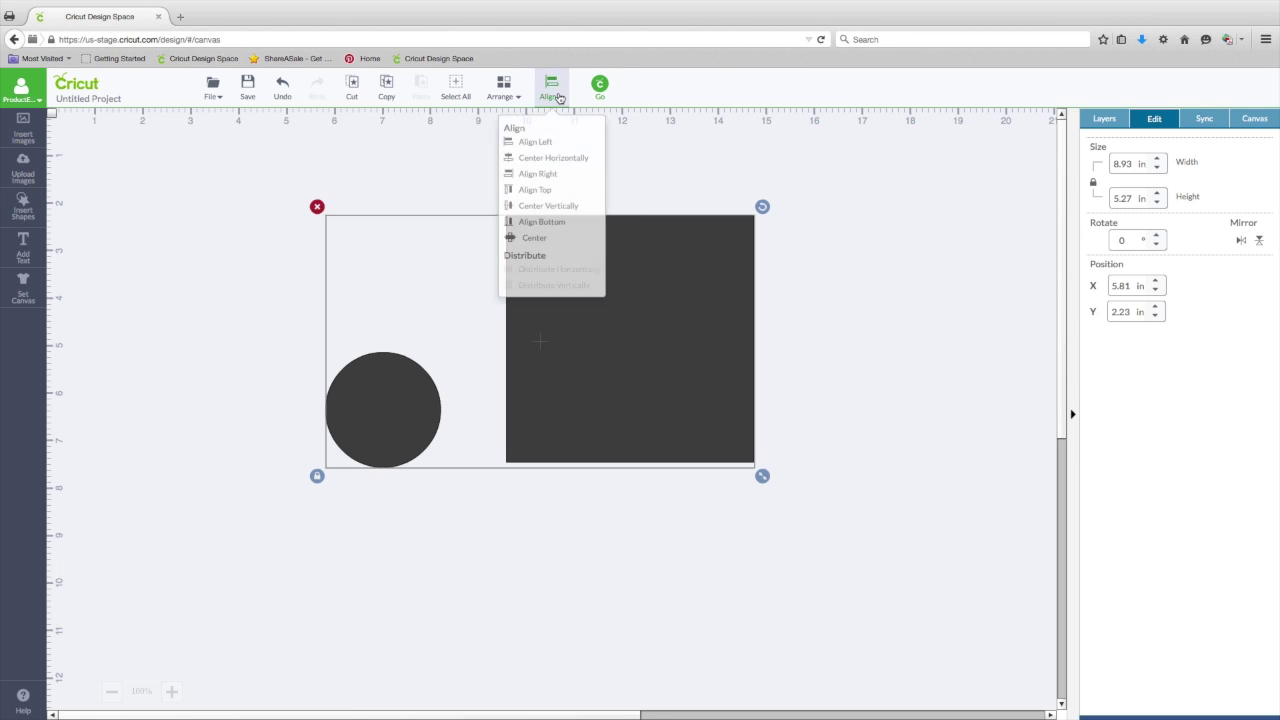
pyautogui.click(531, 191)
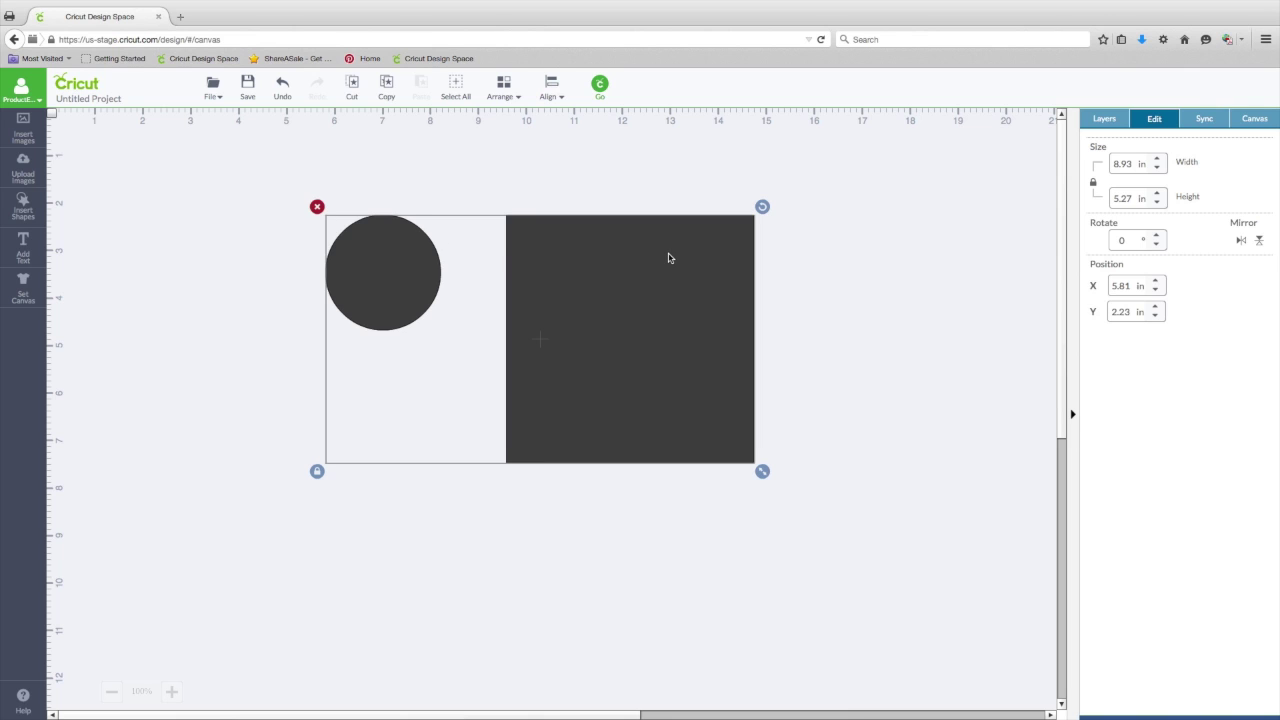
pyautogui.click(561, 100)
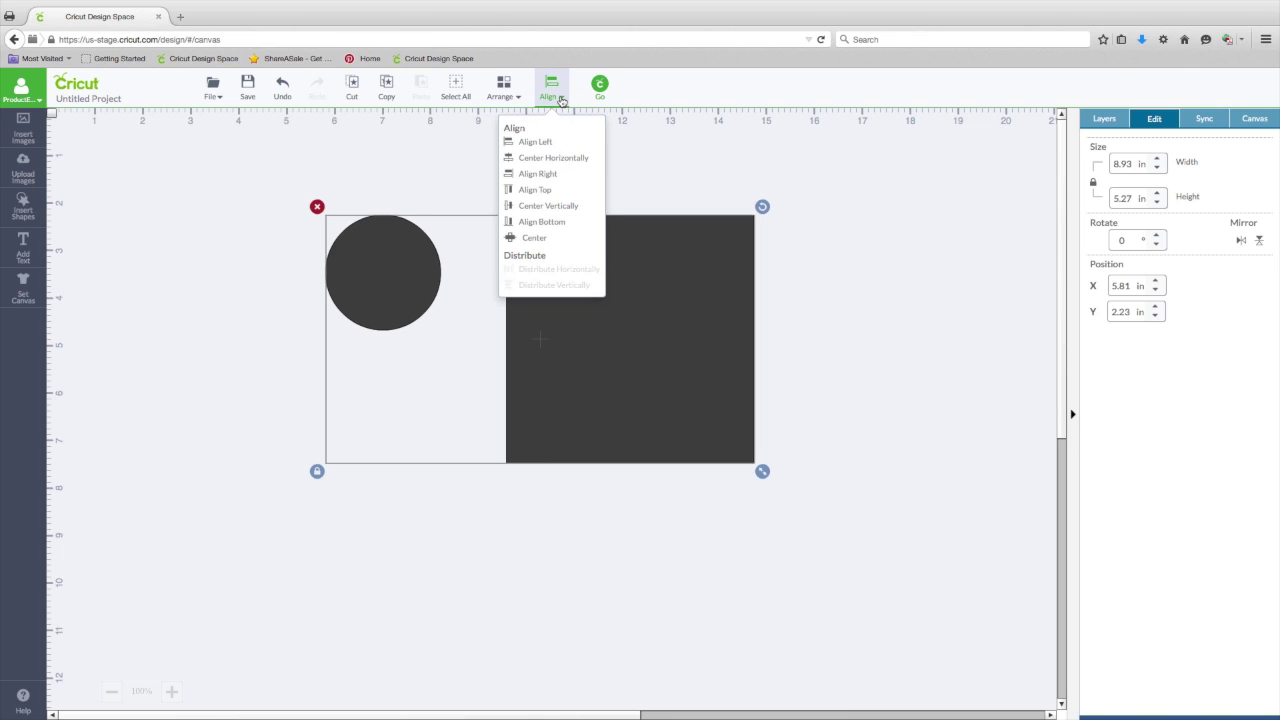
pyautogui.click(549, 222)
pyautogui.click(551, 88)
pyautogui.click(557, 159)
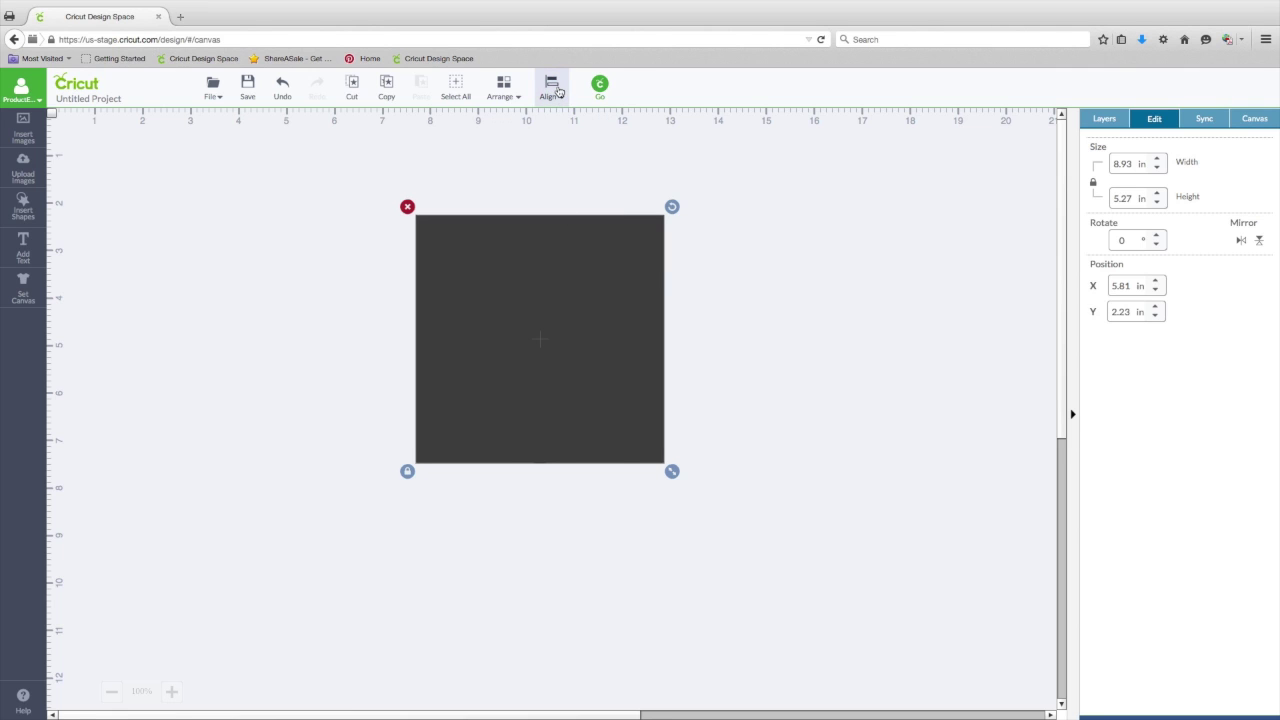
# Send the square to the back, behind the circle
pyautogui.click(513, 90)
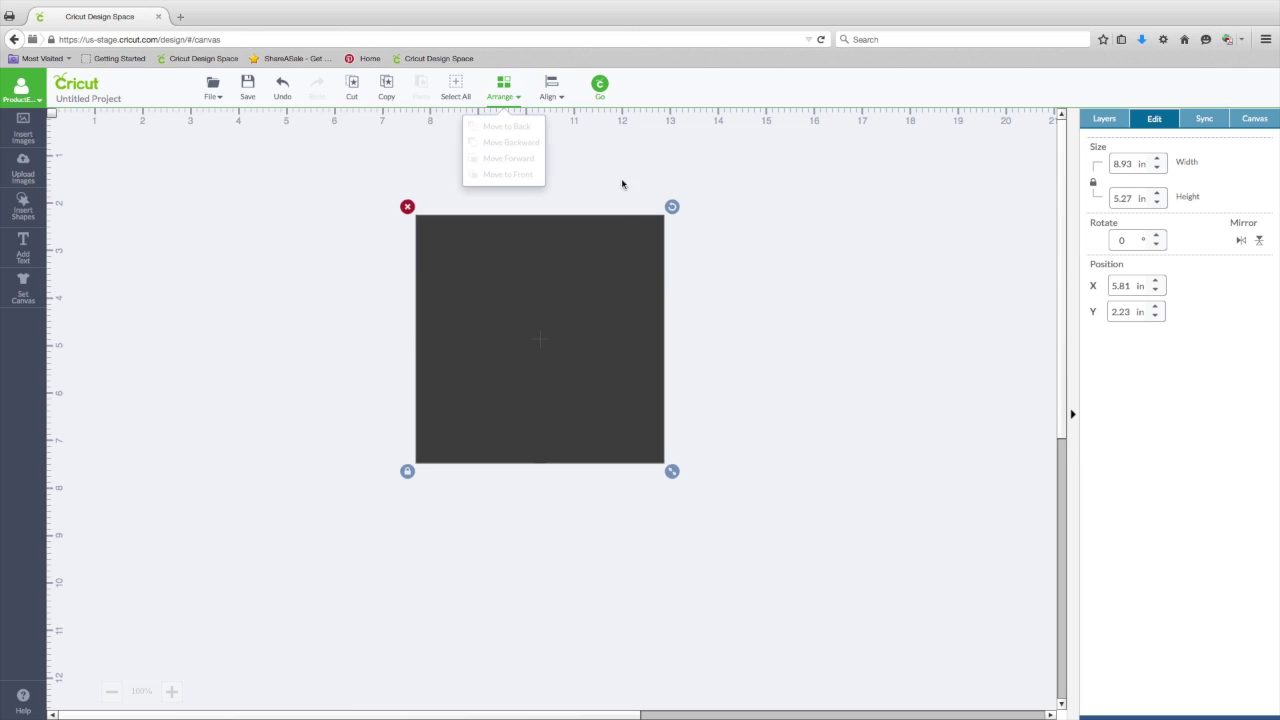
pyautogui.click(651, 243)
pyautogui.click(718, 244)
pyautogui.click(660, 226)
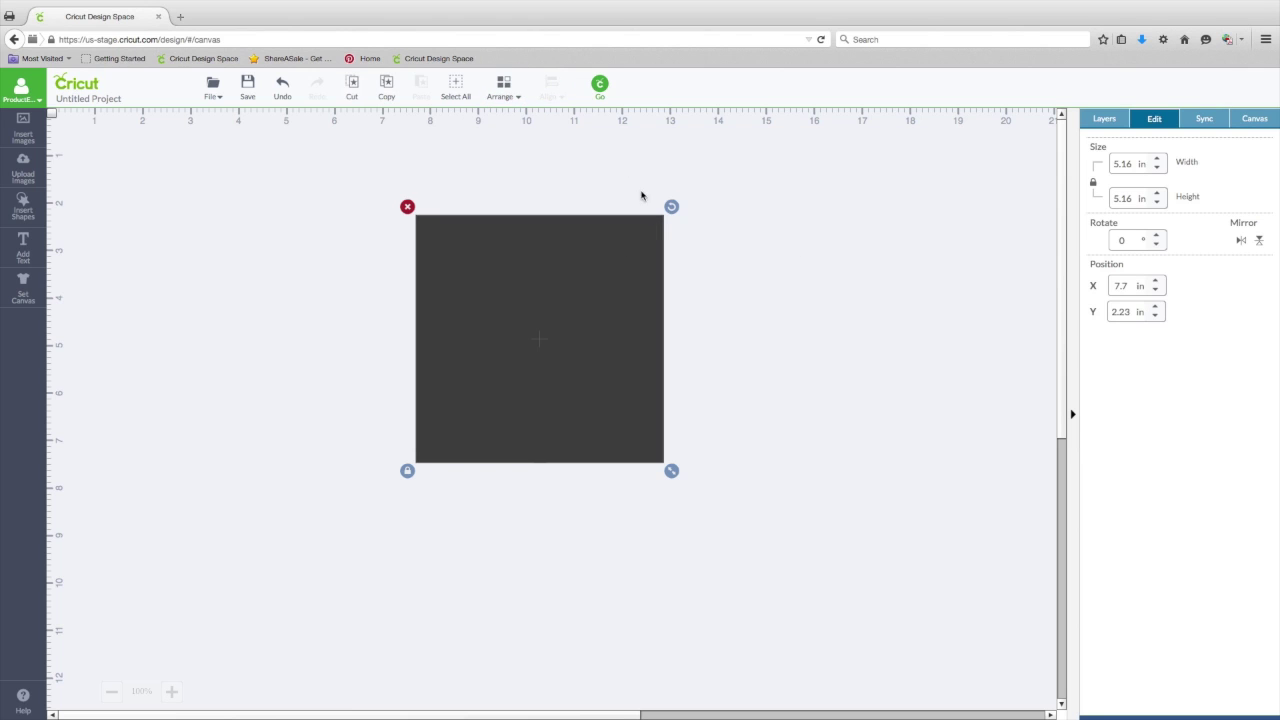
pyautogui.click(506, 90)
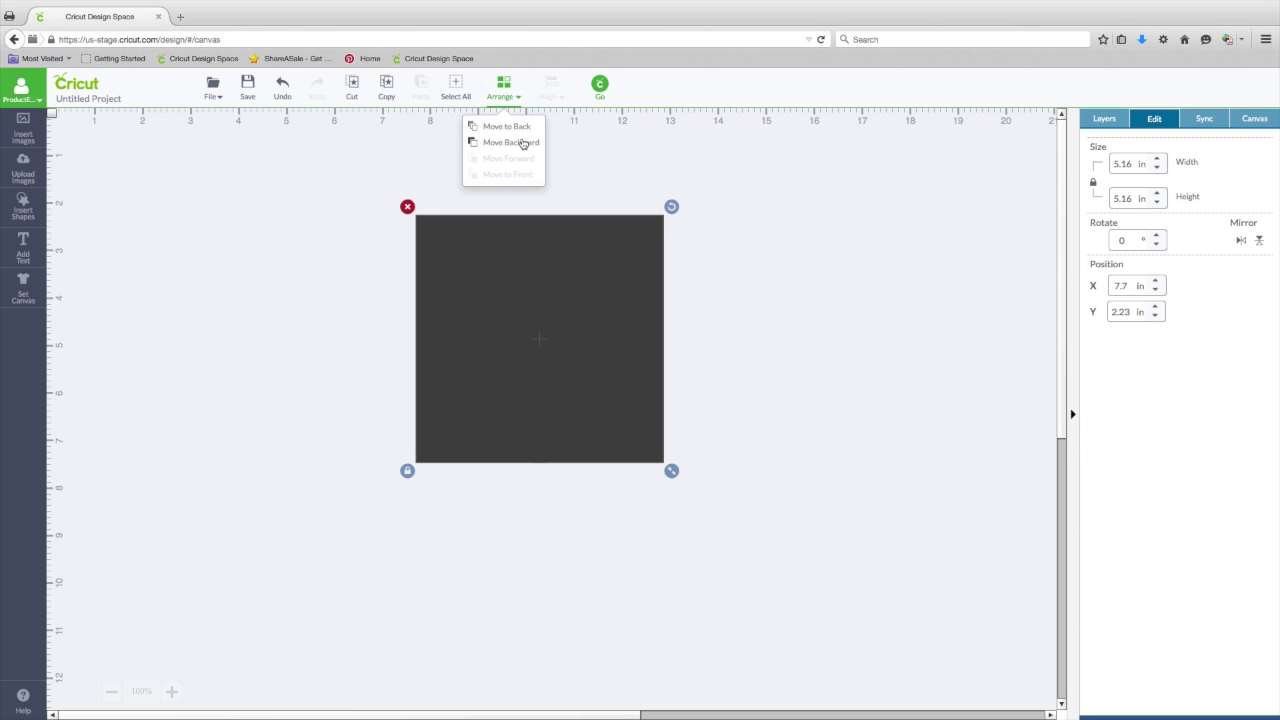
pyautogui.click(519, 127)
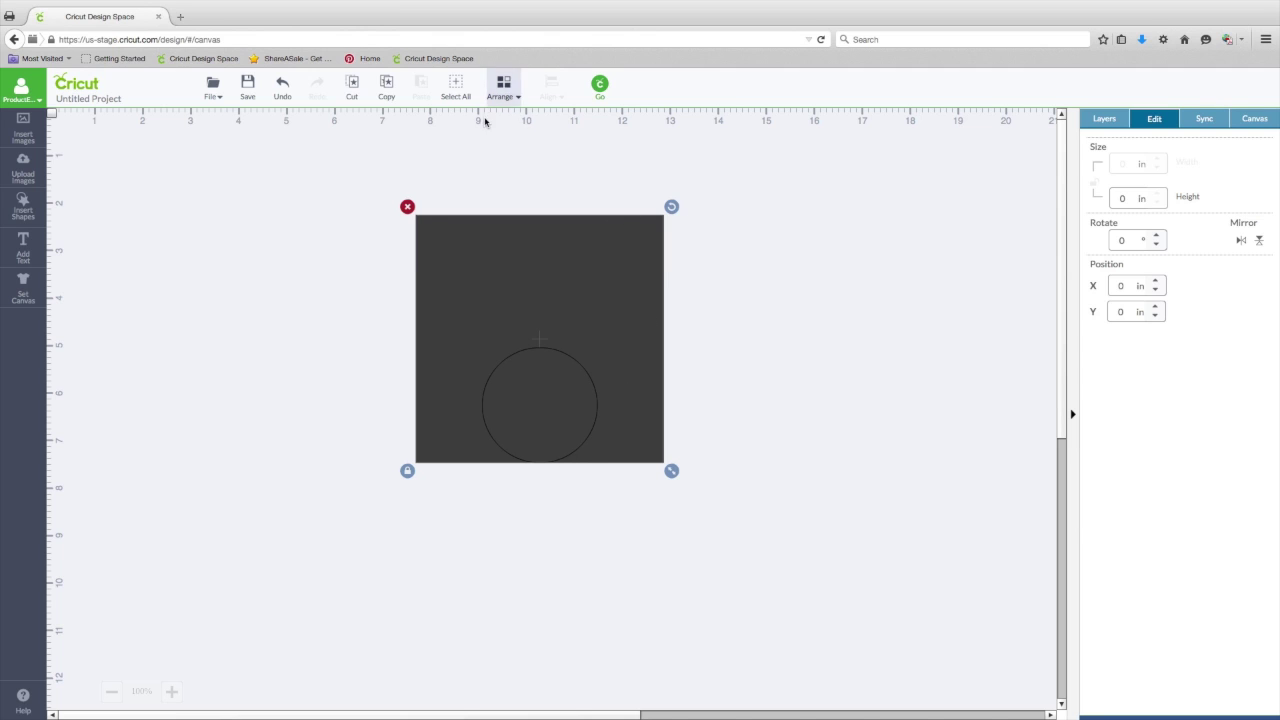
# Centre the circle horizontally and vertically within the square
pyautogui.moveTo(300, 148); pyautogui.dragTo(757, 506)
pyautogui.click(550, 88)
pyautogui.click(564, 161)
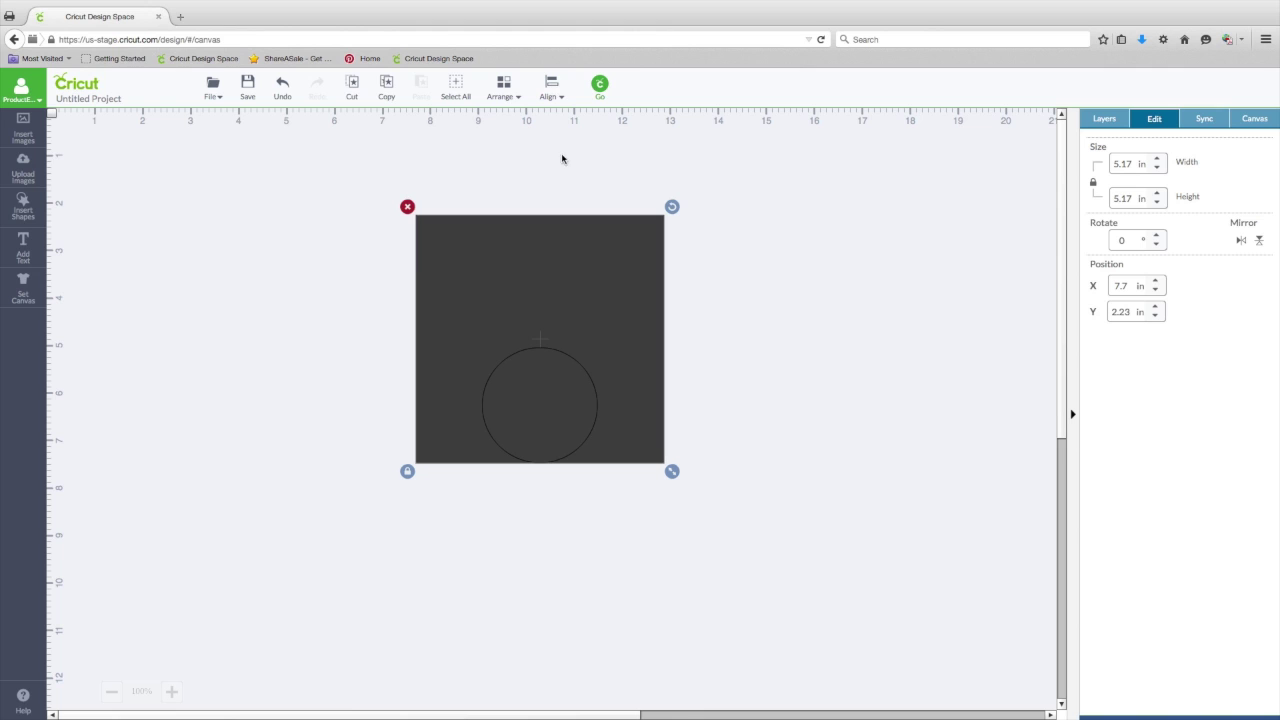
pyautogui.click(551, 88)
pyautogui.click(567, 211)
# Slice the circle out of the square and separate the square from the circle piece
pyautogui.moveTo(277, 152); pyautogui.dragTo(772, 532)
pyautogui.click(1112, 120)
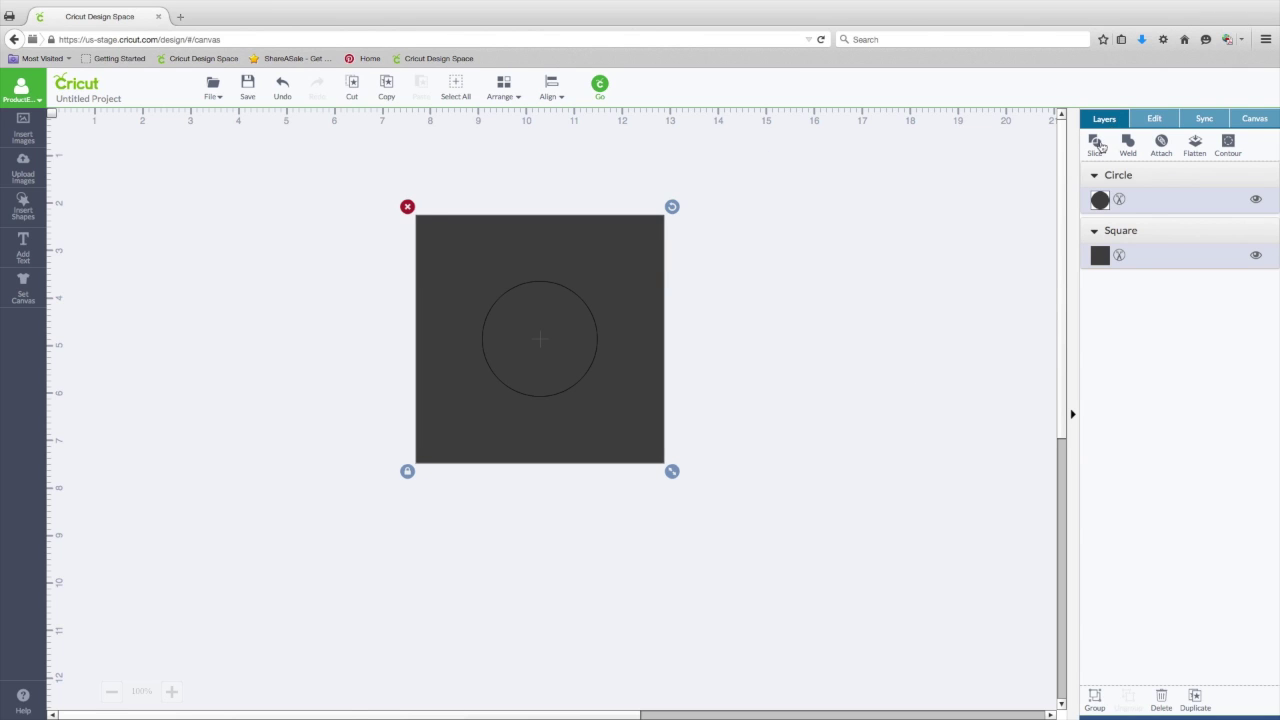
pyautogui.click(1094, 145)
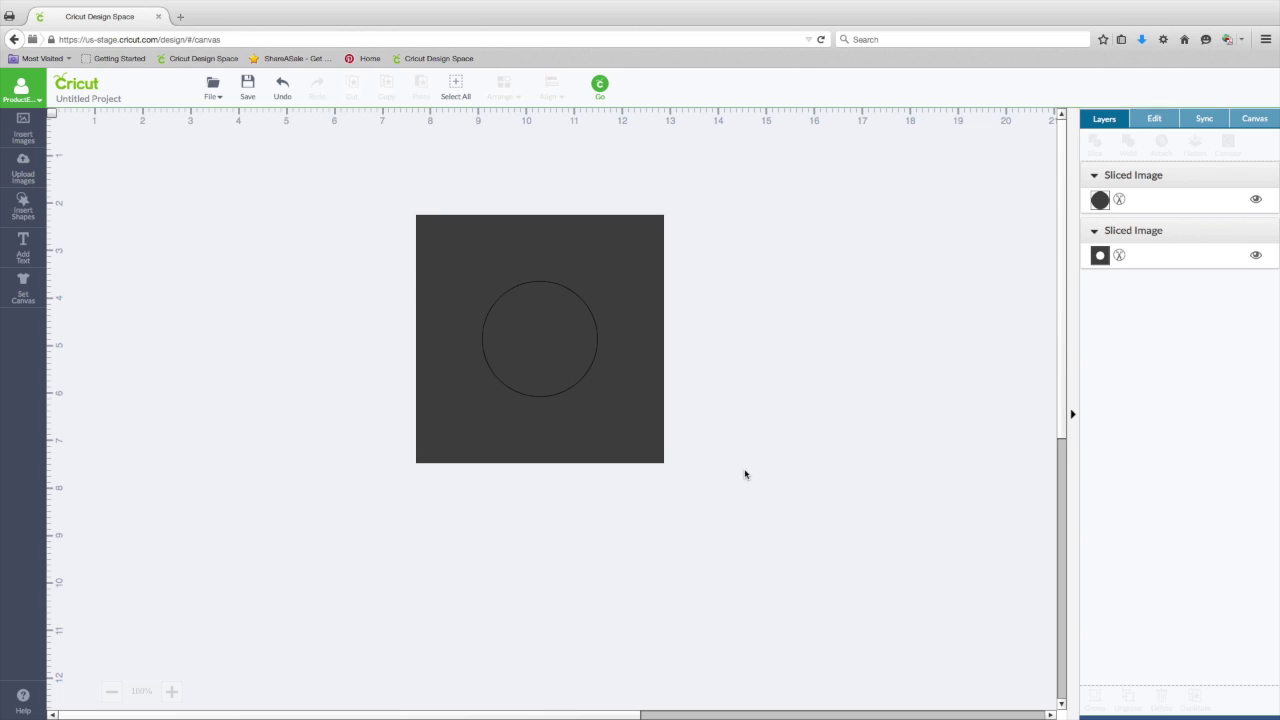
pyautogui.moveTo(563, 377); pyautogui.dragTo(871, 404)
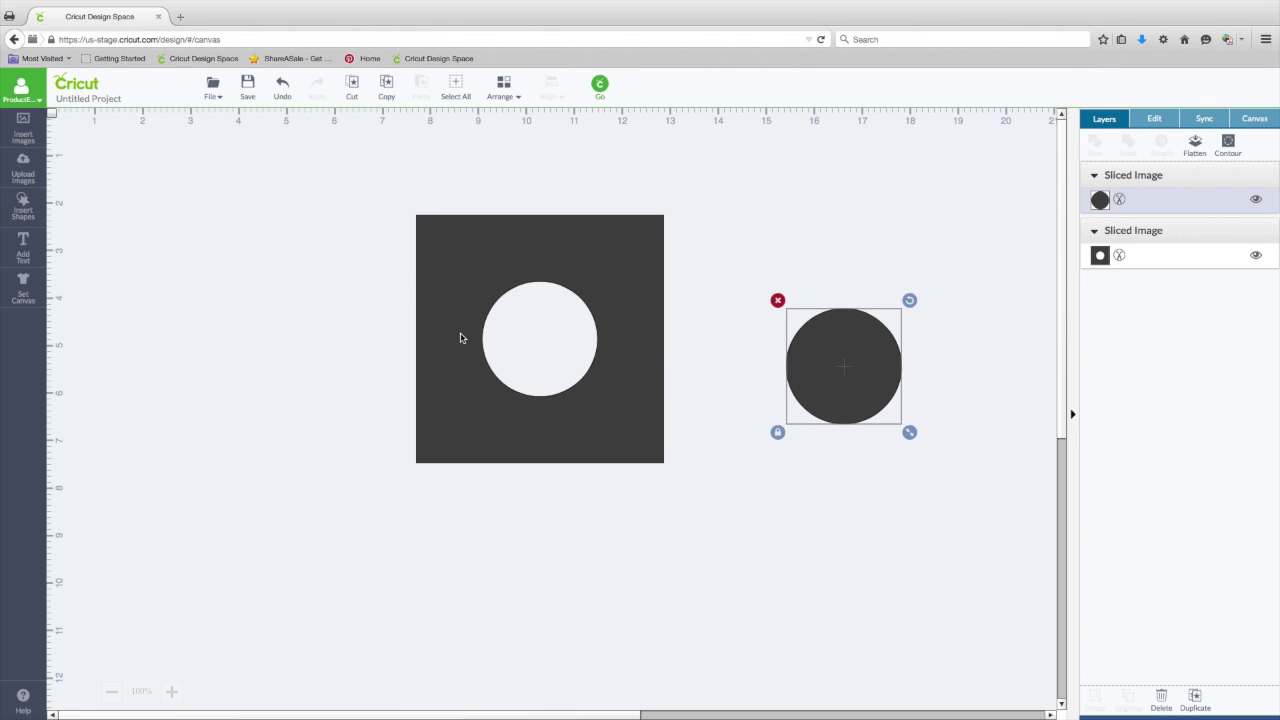
pyautogui.moveTo(622, 254); pyautogui.dragTo(400, 249)
pyautogui.moveTo(851, 354); pyautogui.dragTo(525, 500)
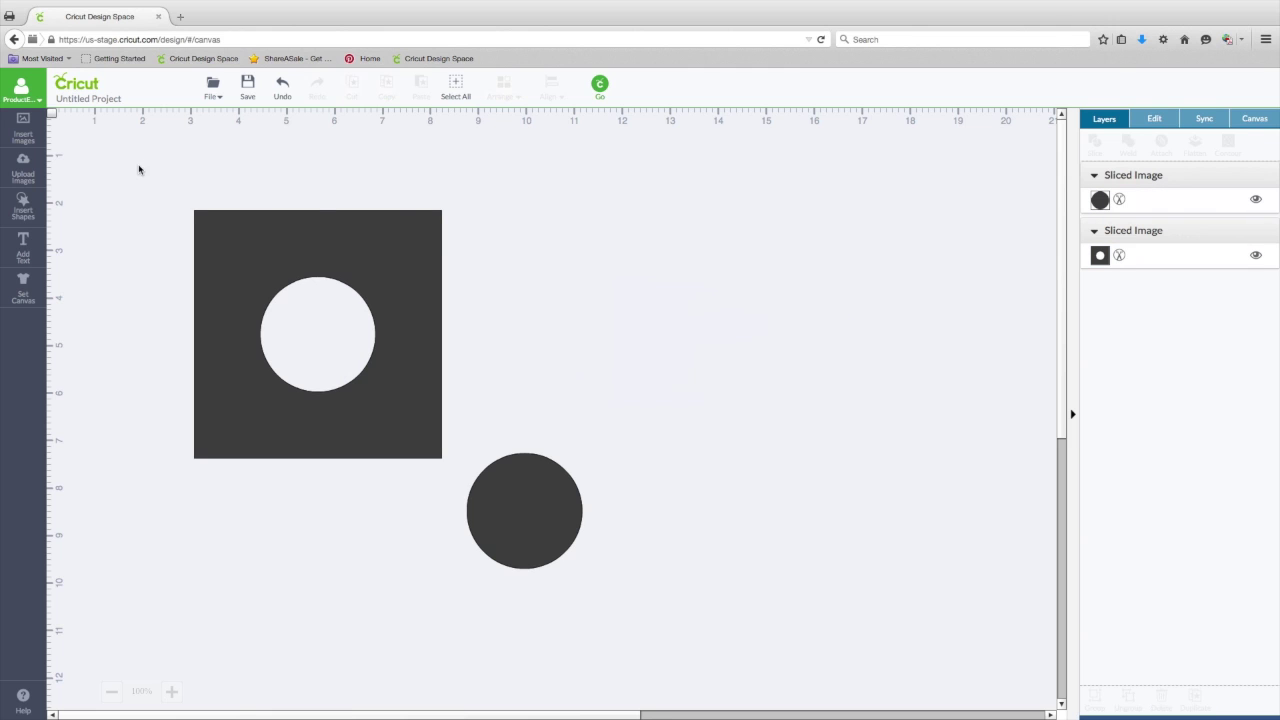
# Align the circle piece left, then right, then centre it in the square's hole
pyautogui.moveTo(138, 164); pyautogui.dragTo(632, 628)
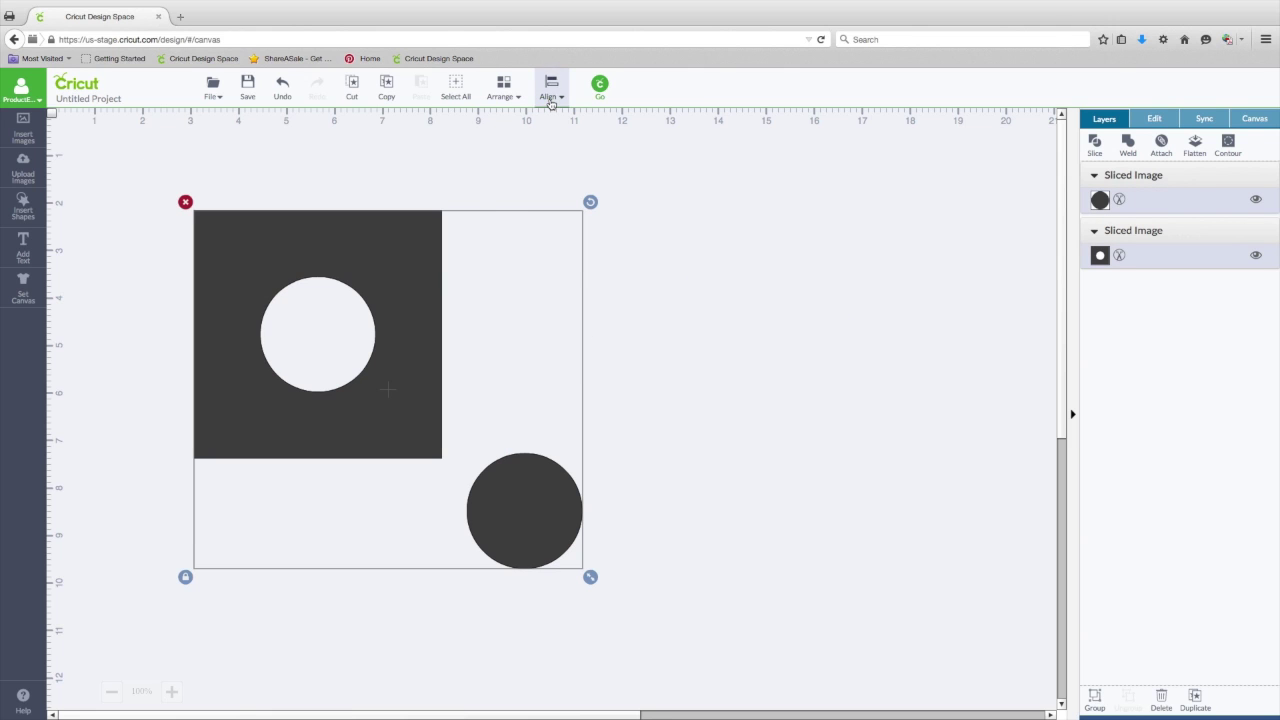
pyautogui.click(551, 88)
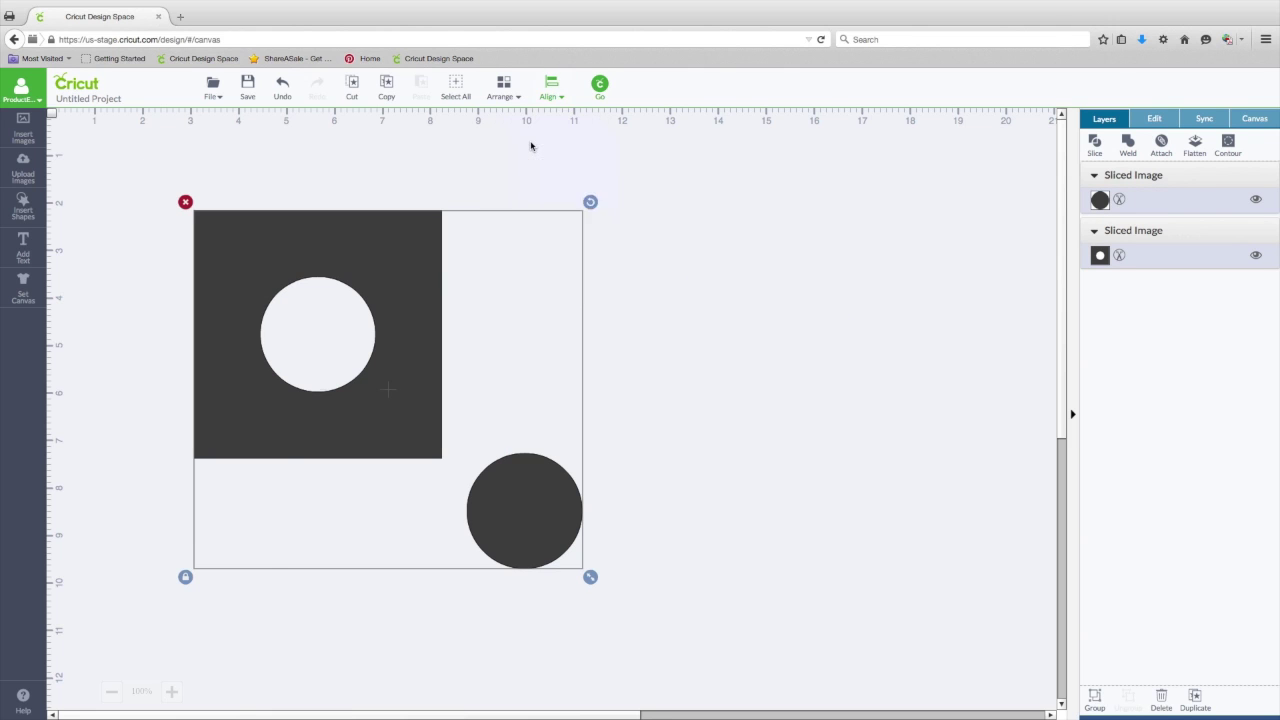
pyautogui.click(531, 144)
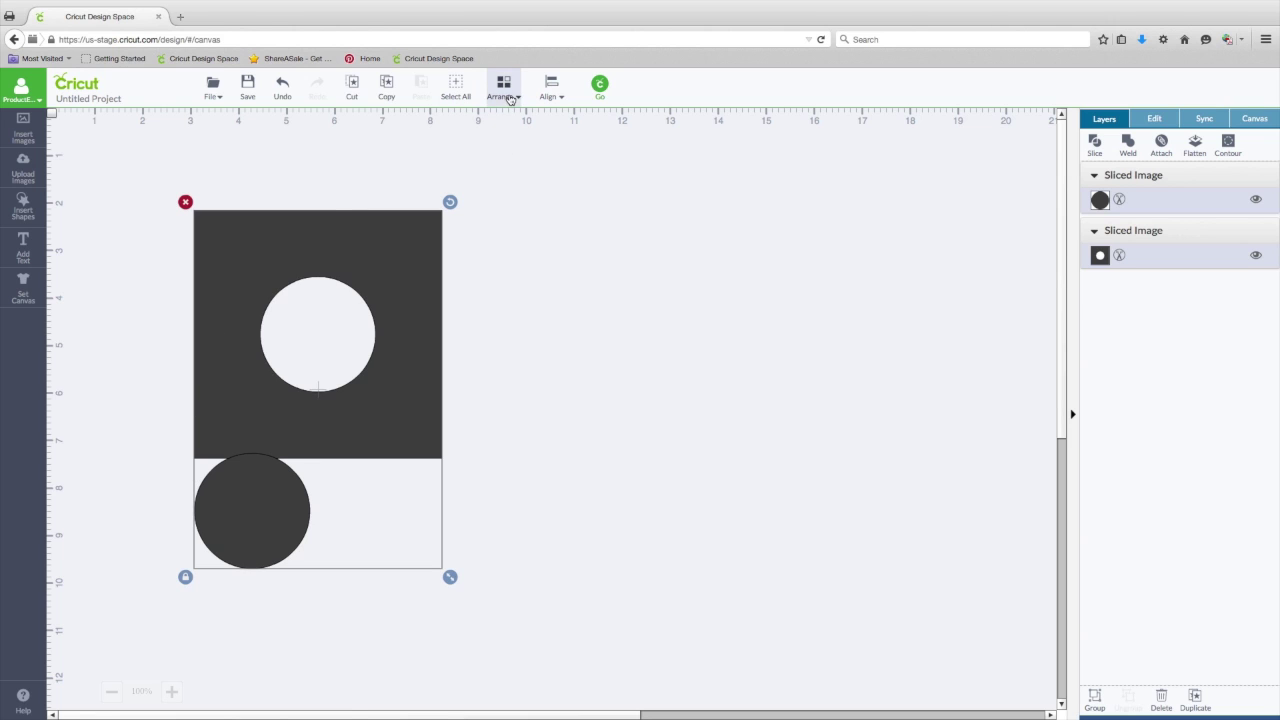
pyautogui.moveTo(551, 97)
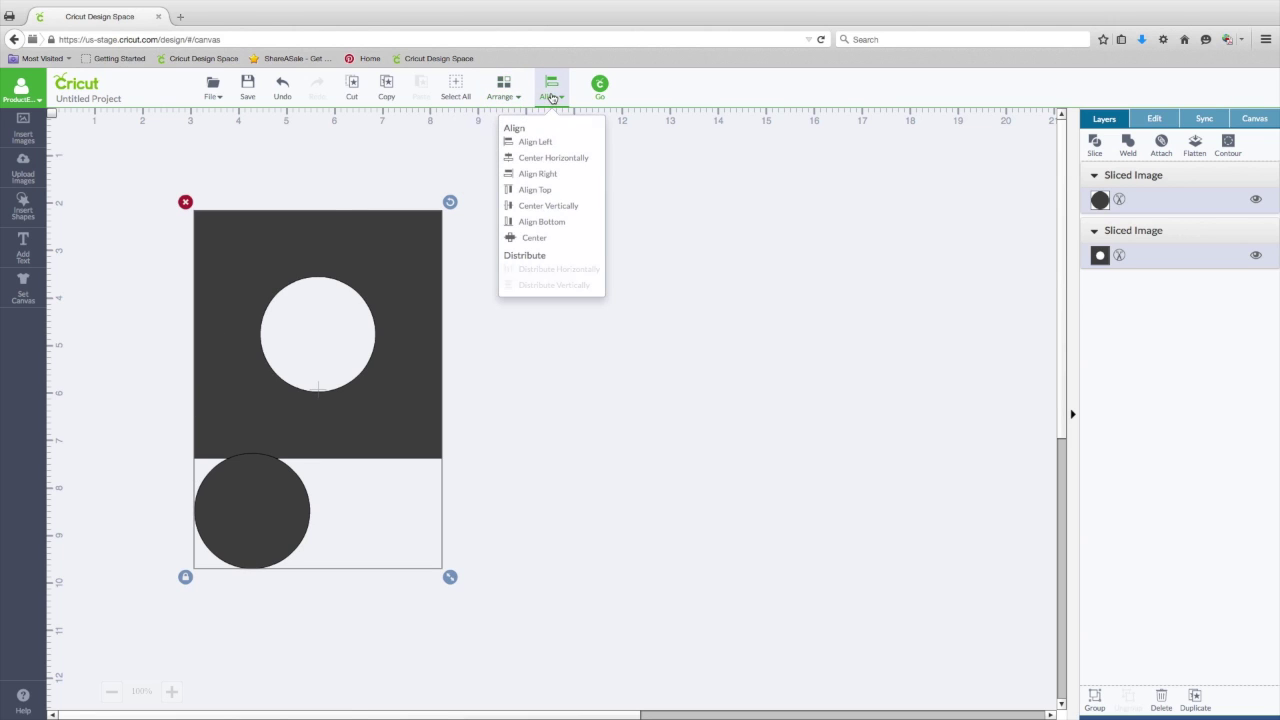
pyautogui.click(551, 175)
pyautogui.moveTo(552, 102)
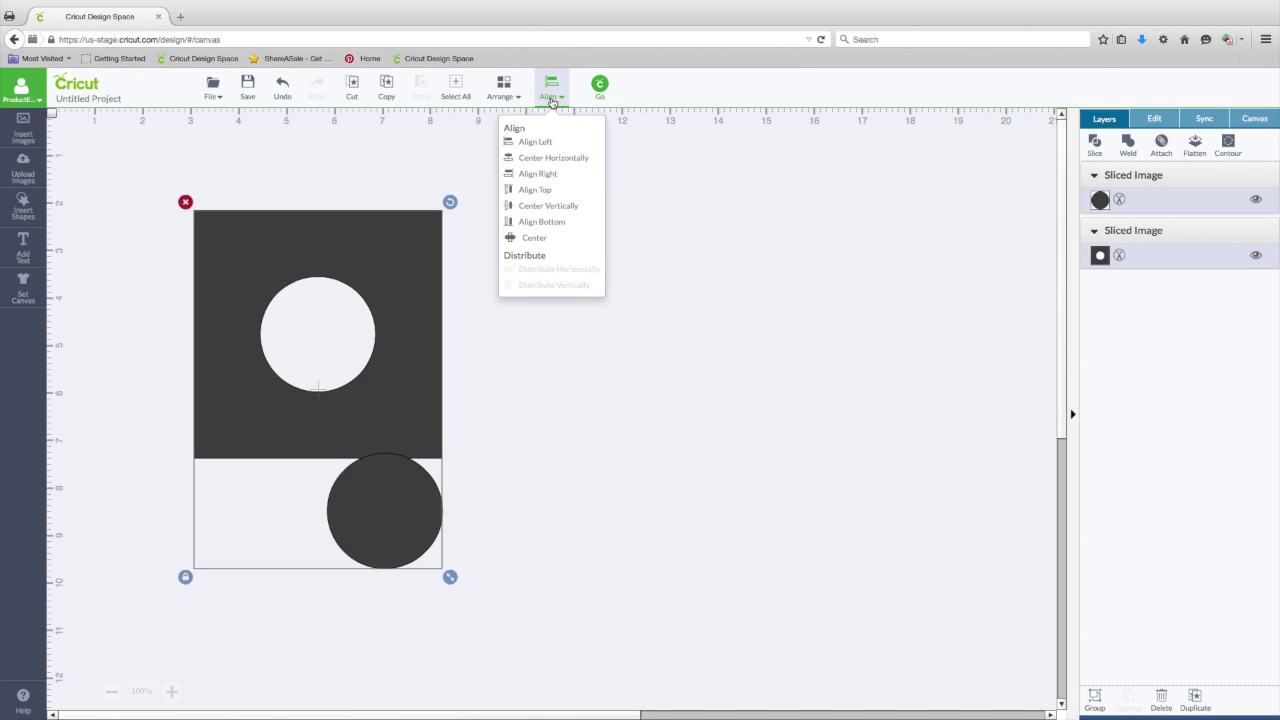
pyautogui.click(535, 238)
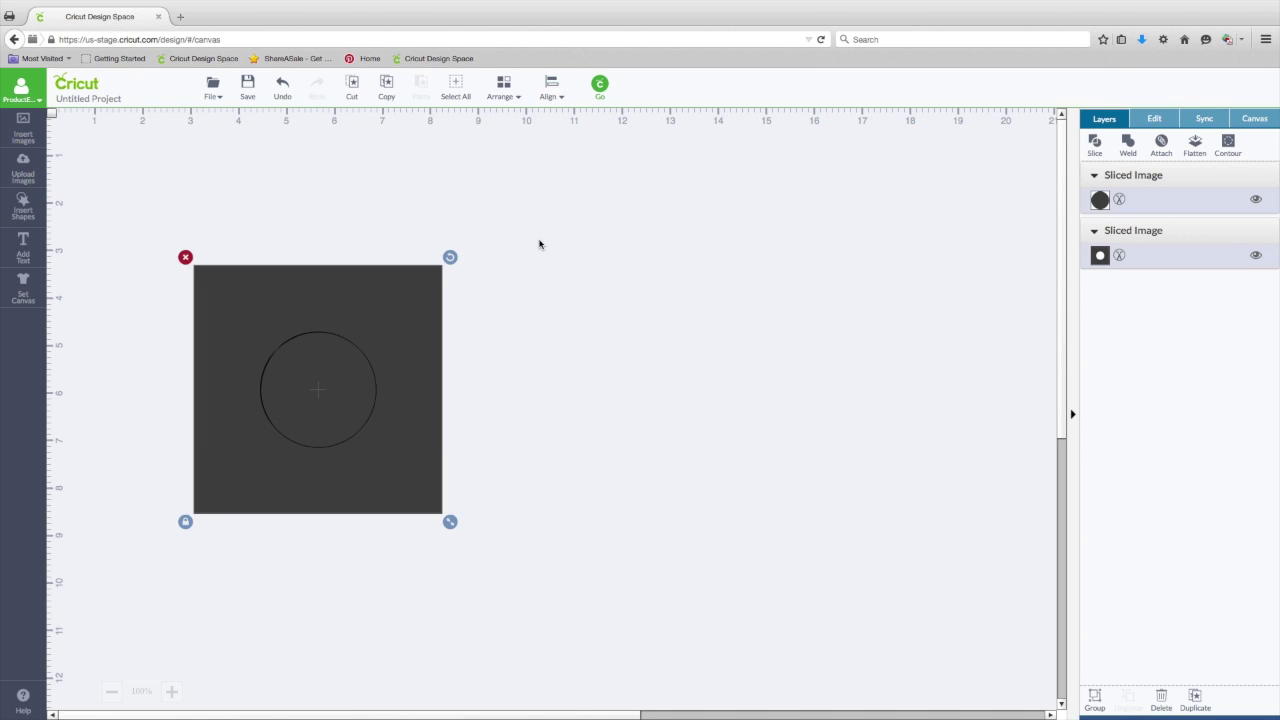
pyautogui.click(569, 256)
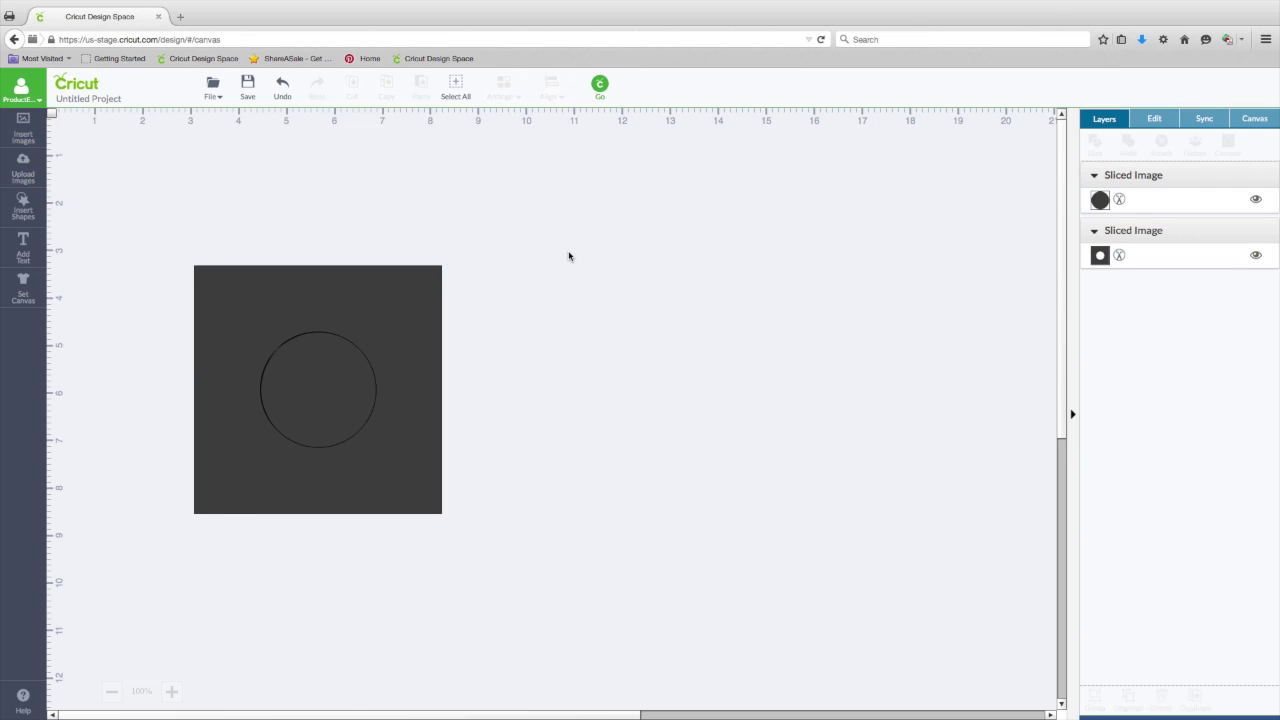
# Move the circle out beside the square and shrink it to 0.29 in
pyautogui.moveTo(330, 385); pyautogui.dragTo(611, 323)
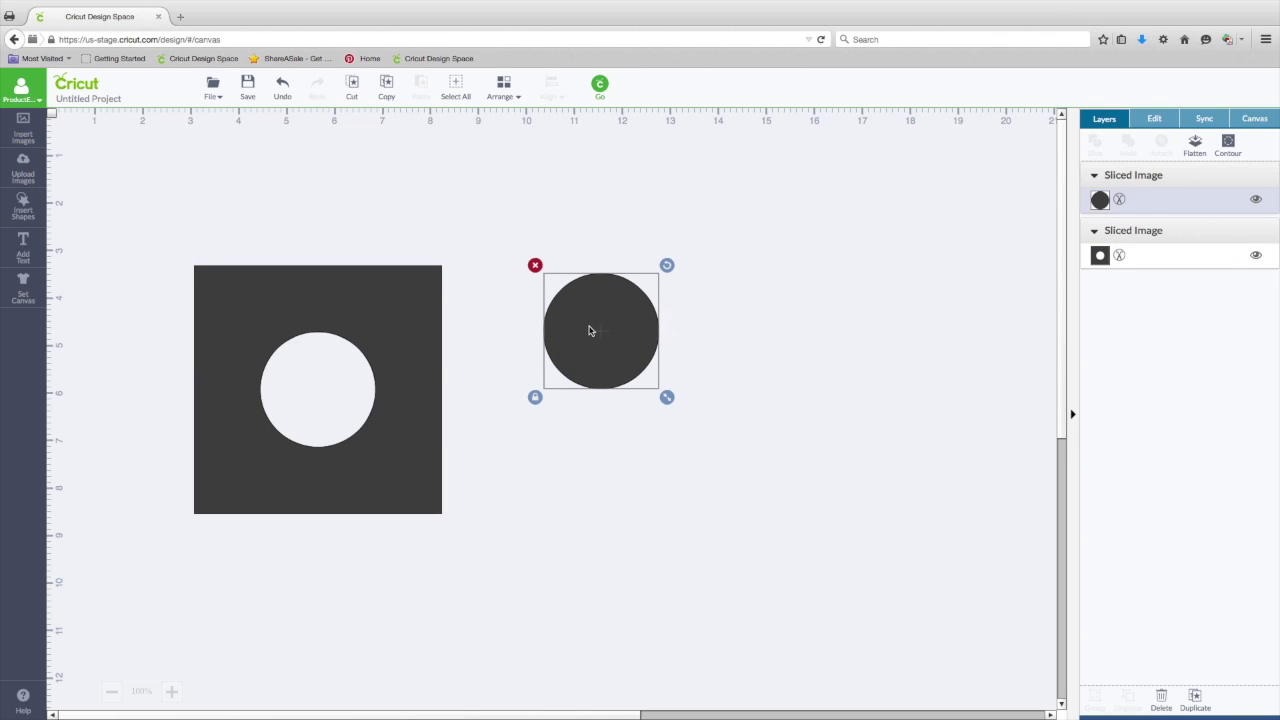
pyautogui.moveTo(668, 398); pyautogui.dragTo(582, 315)
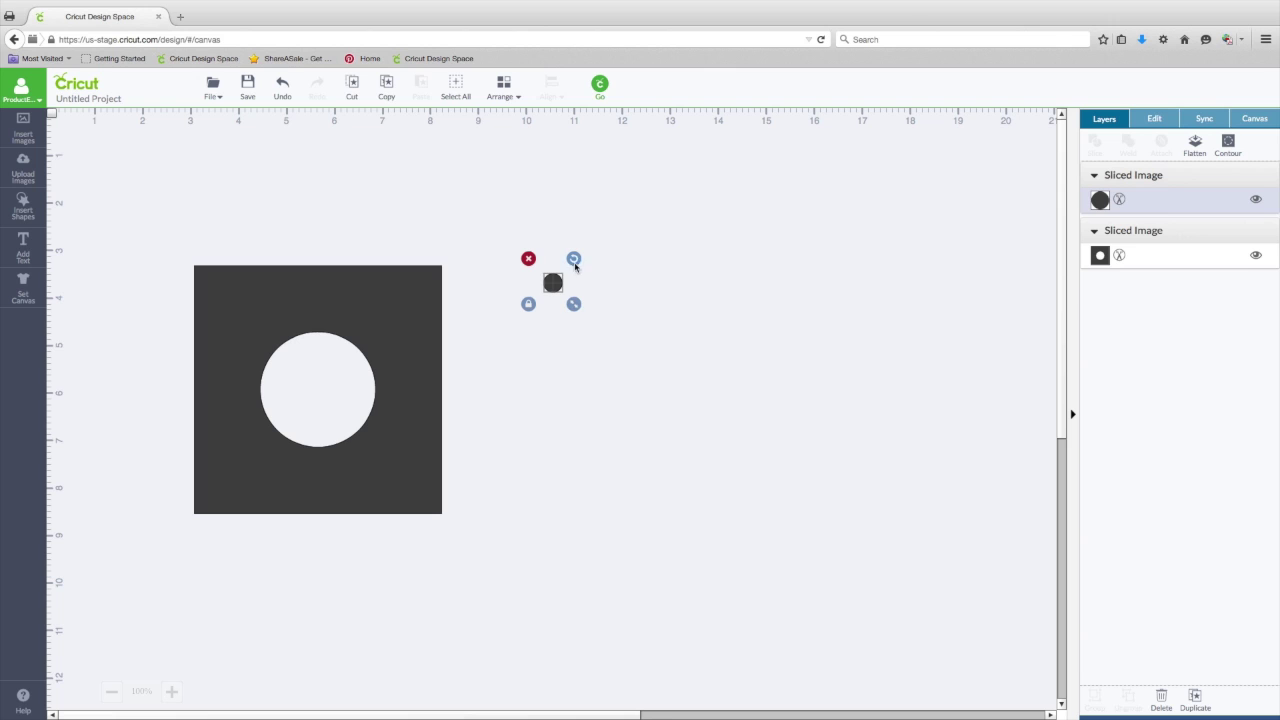
pyautogui.moveTo(575, 305); pyautogui.dragTo(543, 280)
# Copy and paste the small circle, placing the copy to its right
pyautogui.click(386, 90)
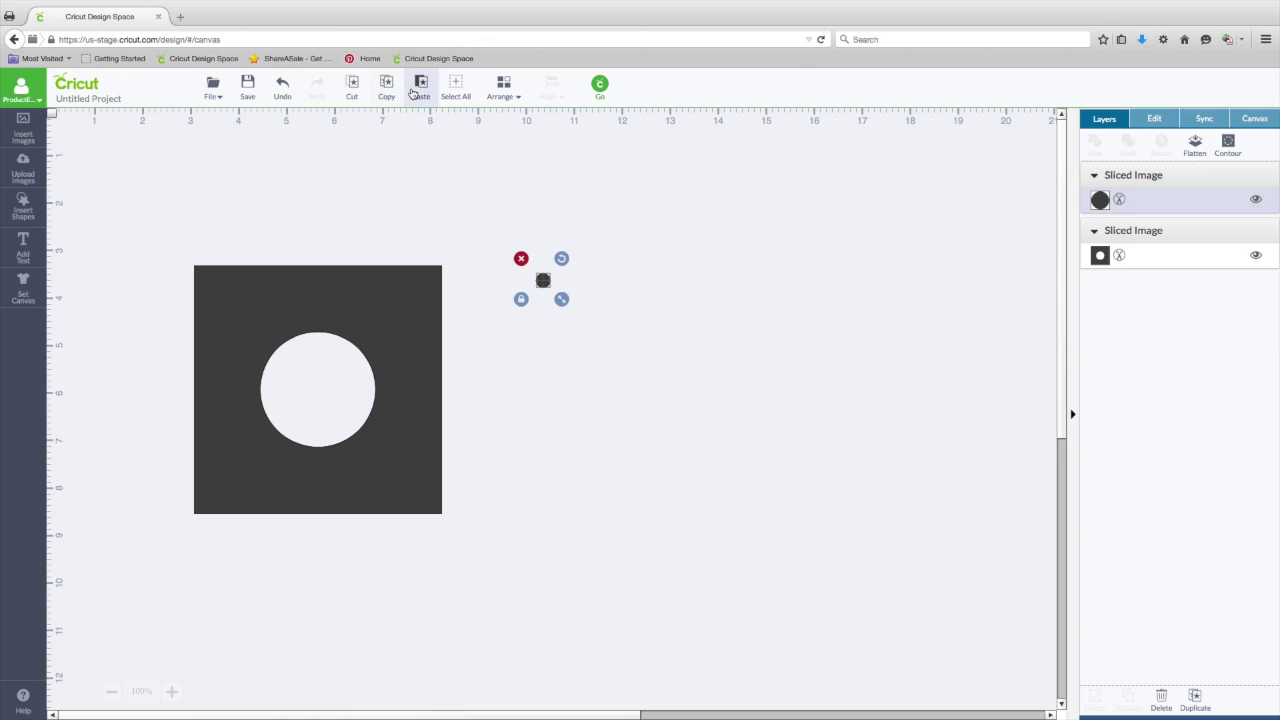
pyautogui.click(415, 92)
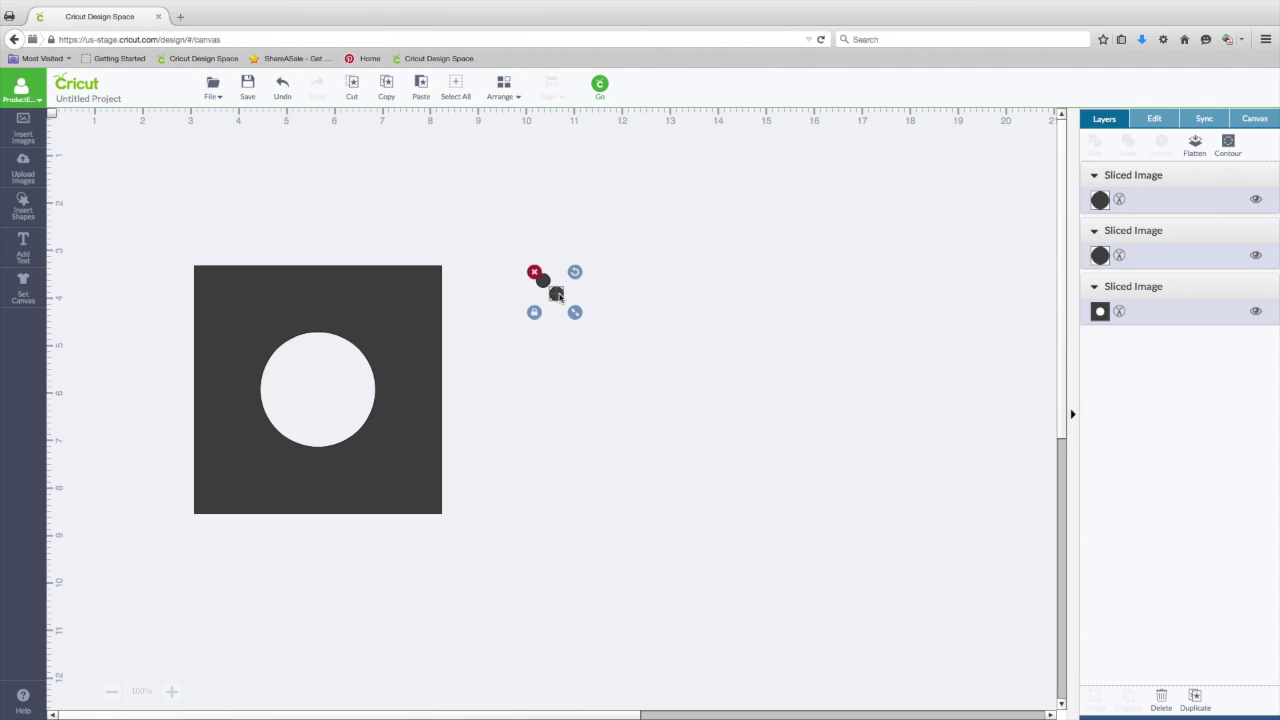
pyautogui.moveTo(559, 296); pyautogui.dragTo(558, 284)
pyautogui.click(567, 347)
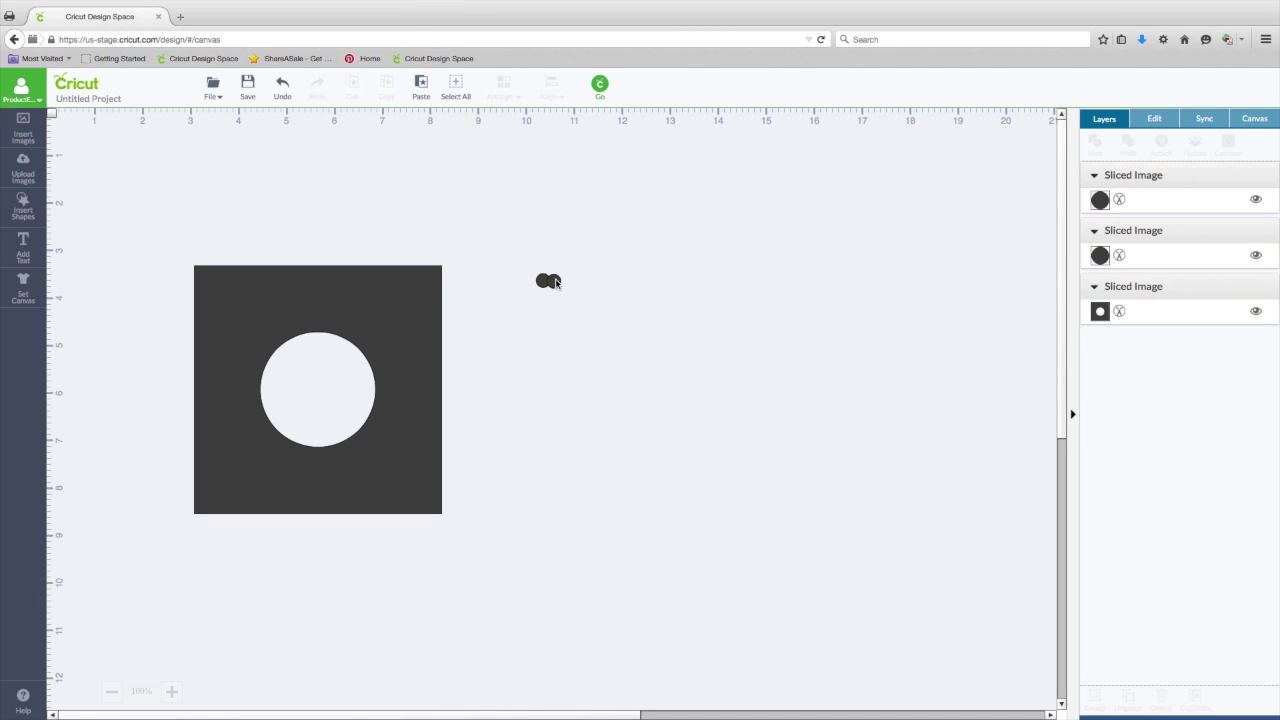
pyautogui.click(556, 282)
pyautogui.click(558, 385)
pyautogui.moveTo(560, 285); pyautogui.dragTo(577, 284)
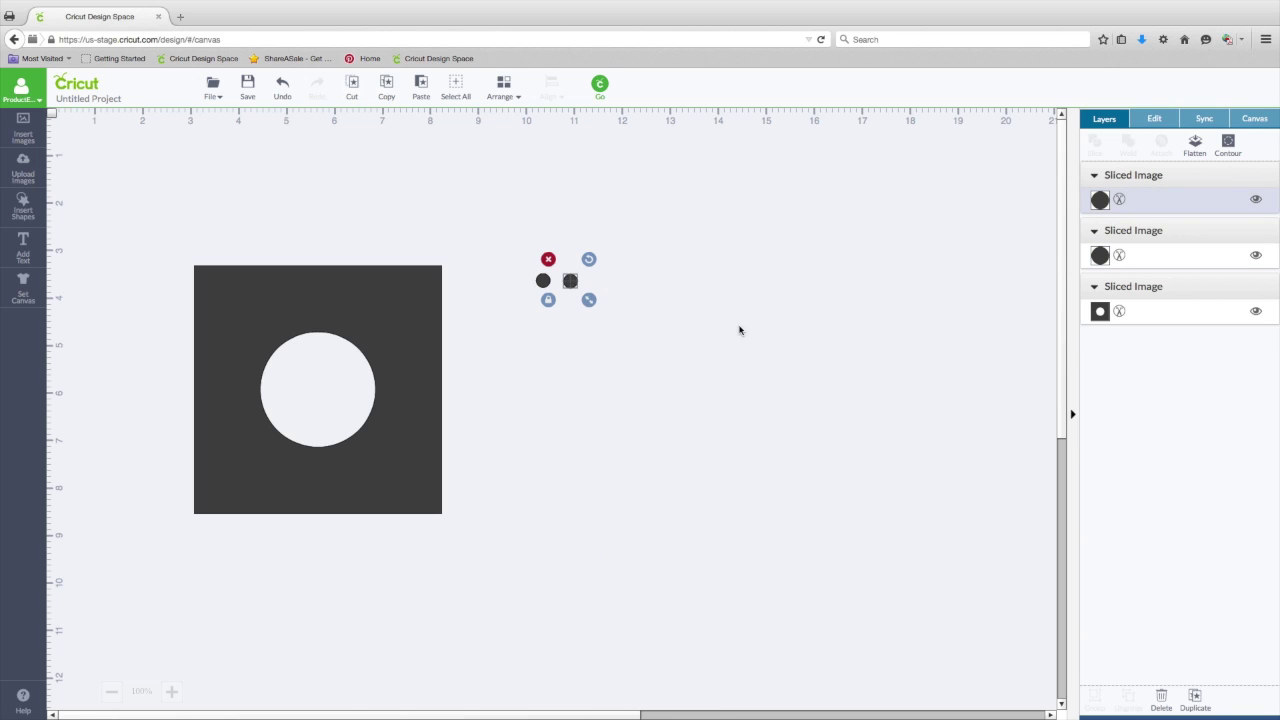
# Duplicate a third small circle, line all three up in a row, and select them
pyautogui.click(1197, 698)
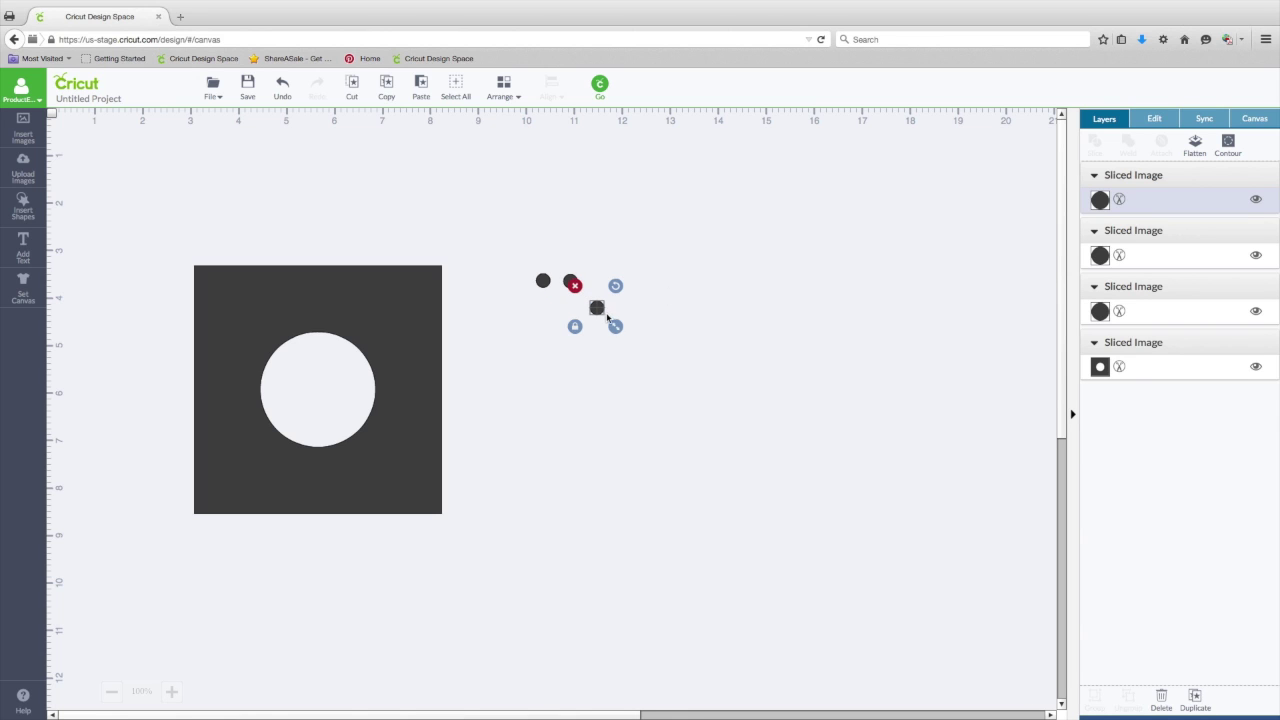
pyautogui.moveTo(604, 313); pyautogui.dragTo(611, 292)
pyautogui.moveTo(569, 282); pyautogui.dragTo(537, 286)
pyautogui.click(643, 363)
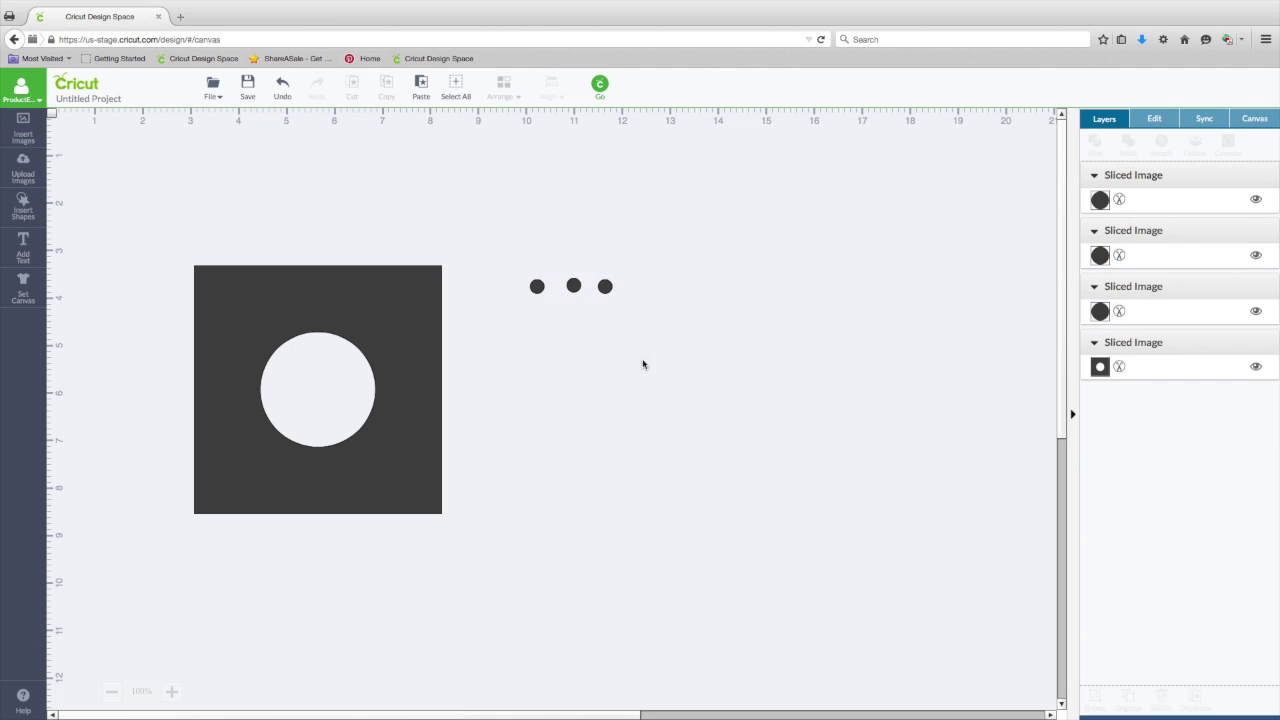
pyautogui.moveTo(493, 246); pyautogui.dragTo(665, 318)
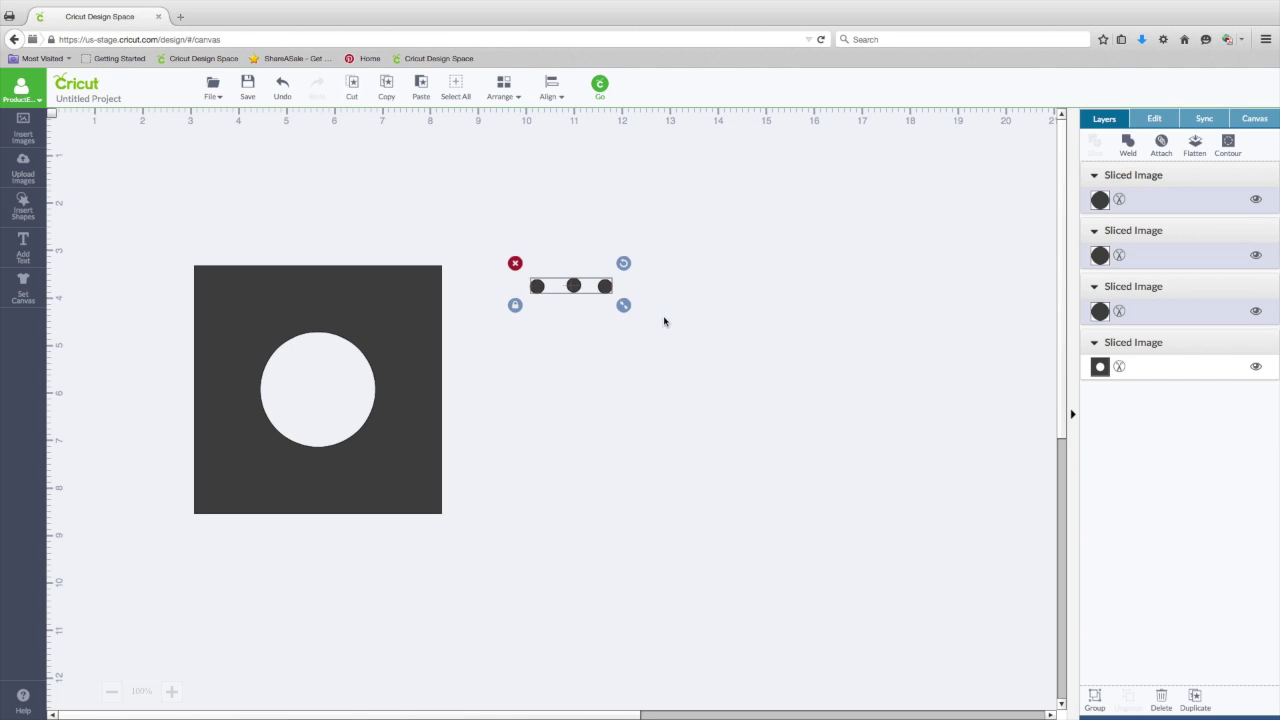
# Align the three dots along their bottom edges and distribute them horizontally
pyautogui.click(553, 95)
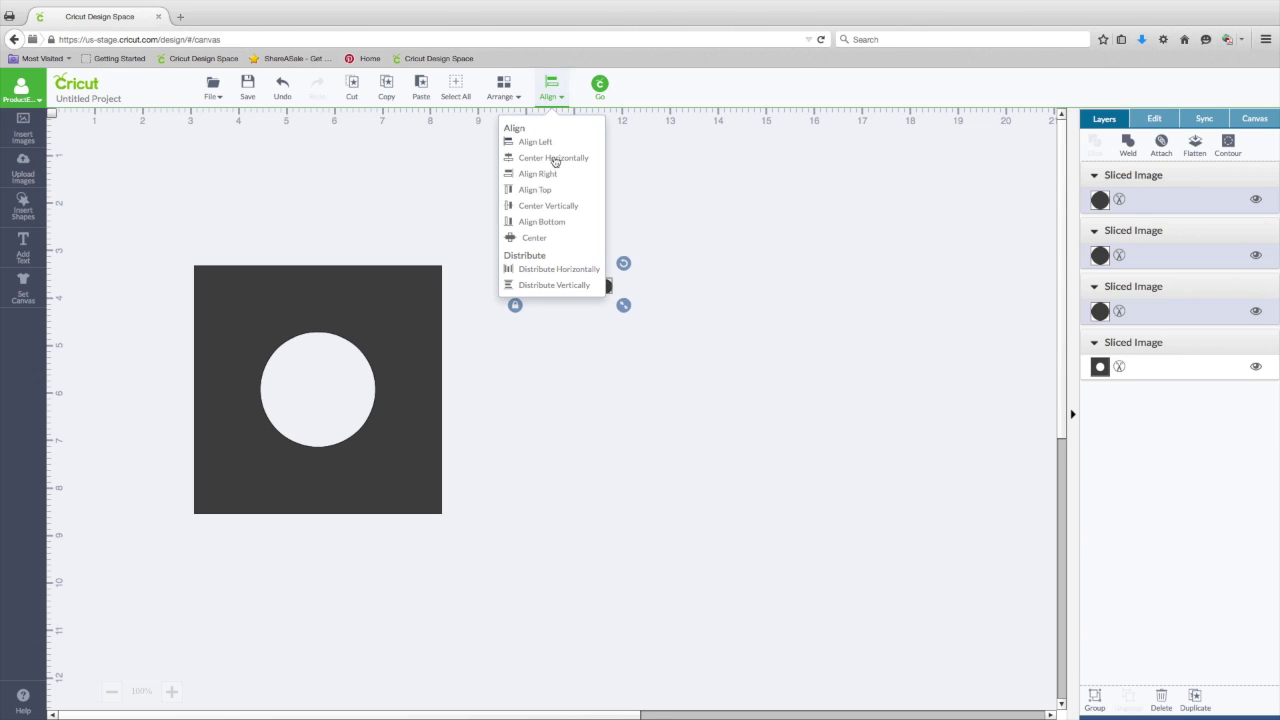
pyautogui.click(541, 223)
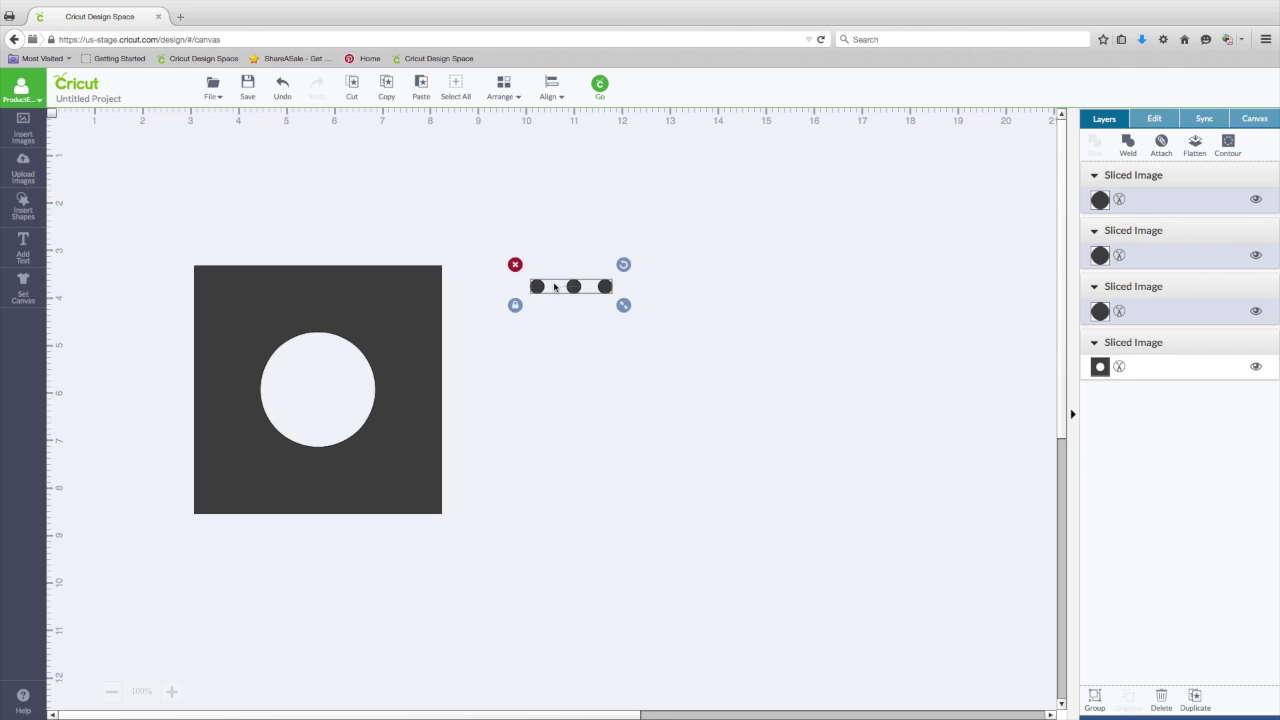
pyautogui.click(553, 90)
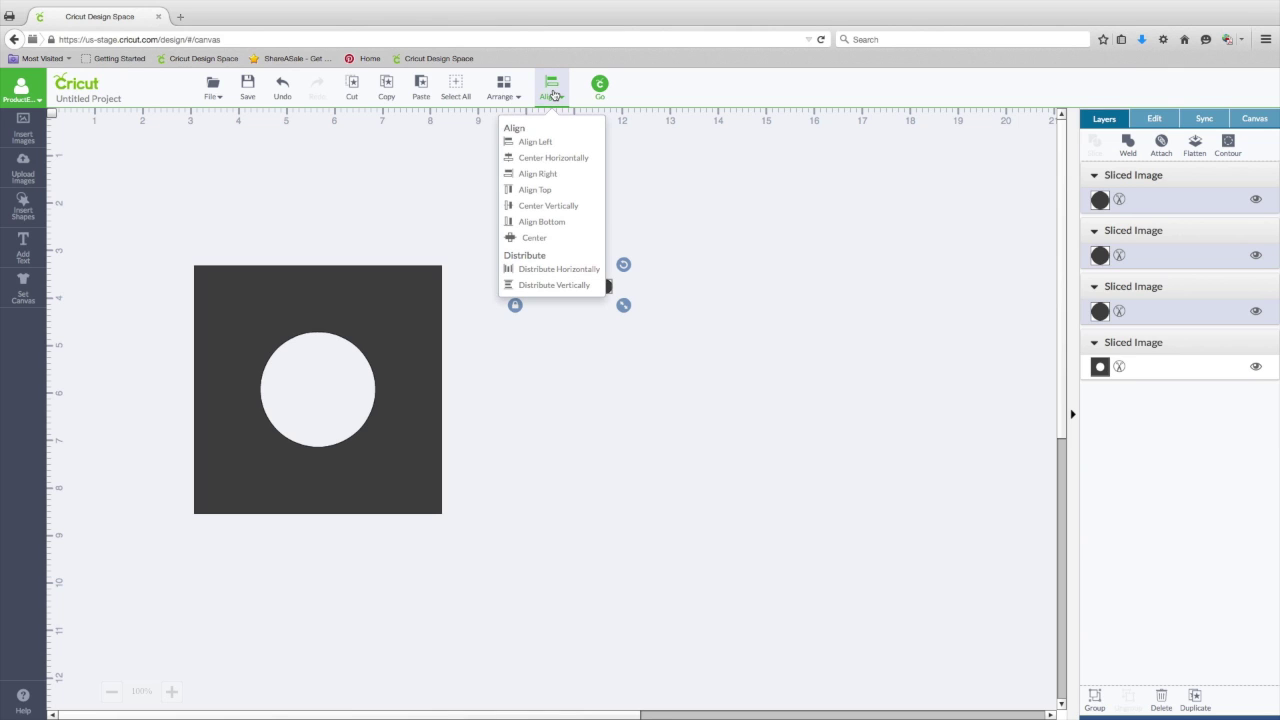
pyautogui.click(561, 271)
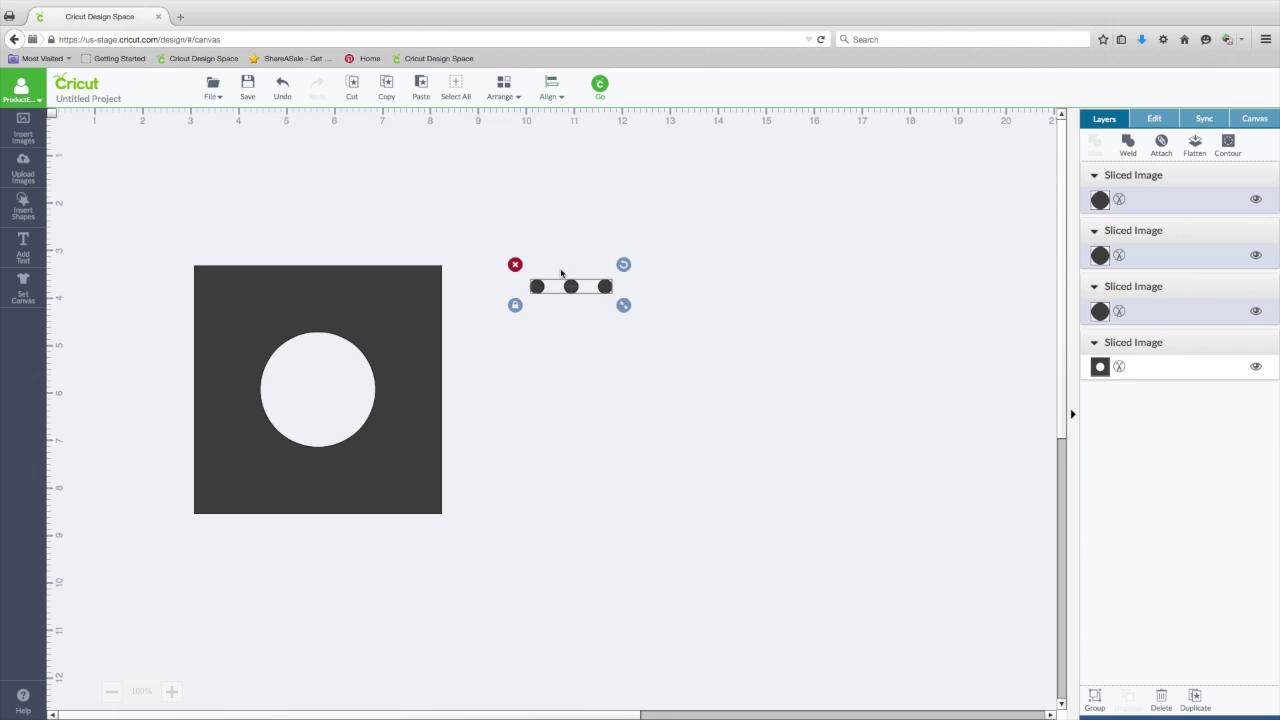
# Stack the three dots one above another and select them together
pyautogui.click(557, 331)
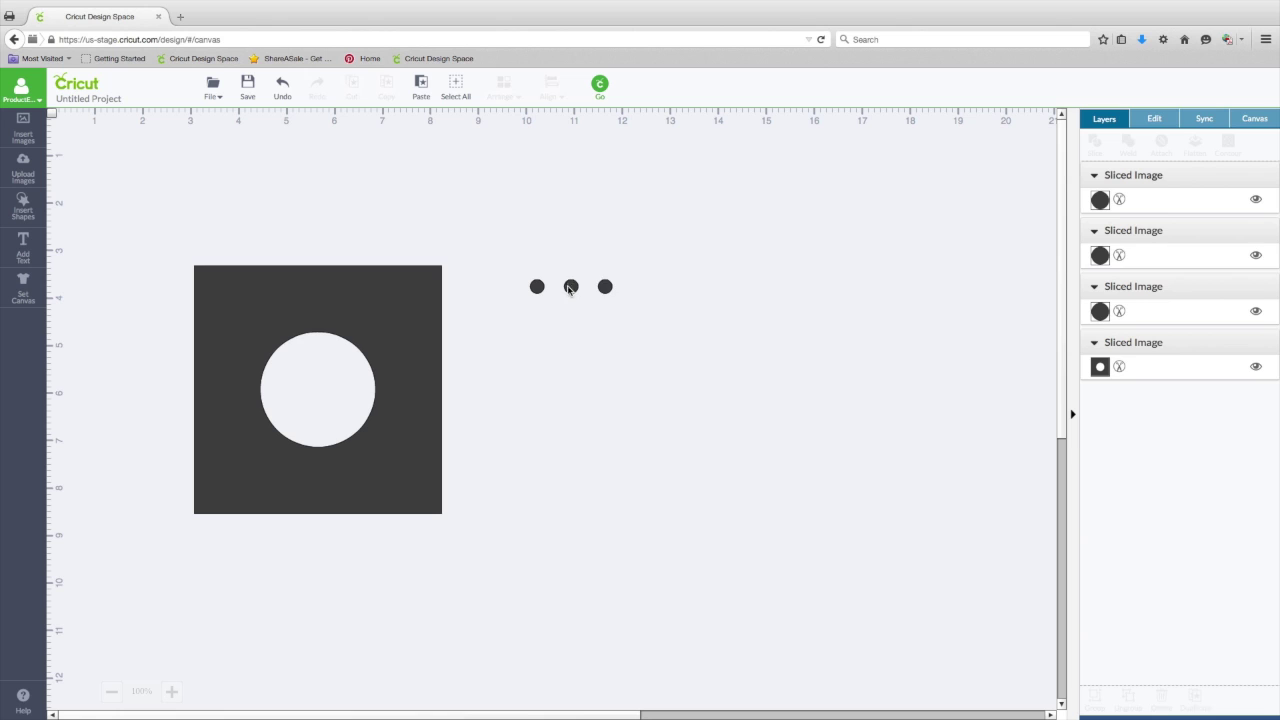
pyautogui.moveTo(570, 287); pyautogui.dragTo(539, 312)
pyautogui.moveTo(611, 286); pyautogui.dragTo(545, 331)
pyautogui.click(609, 346)
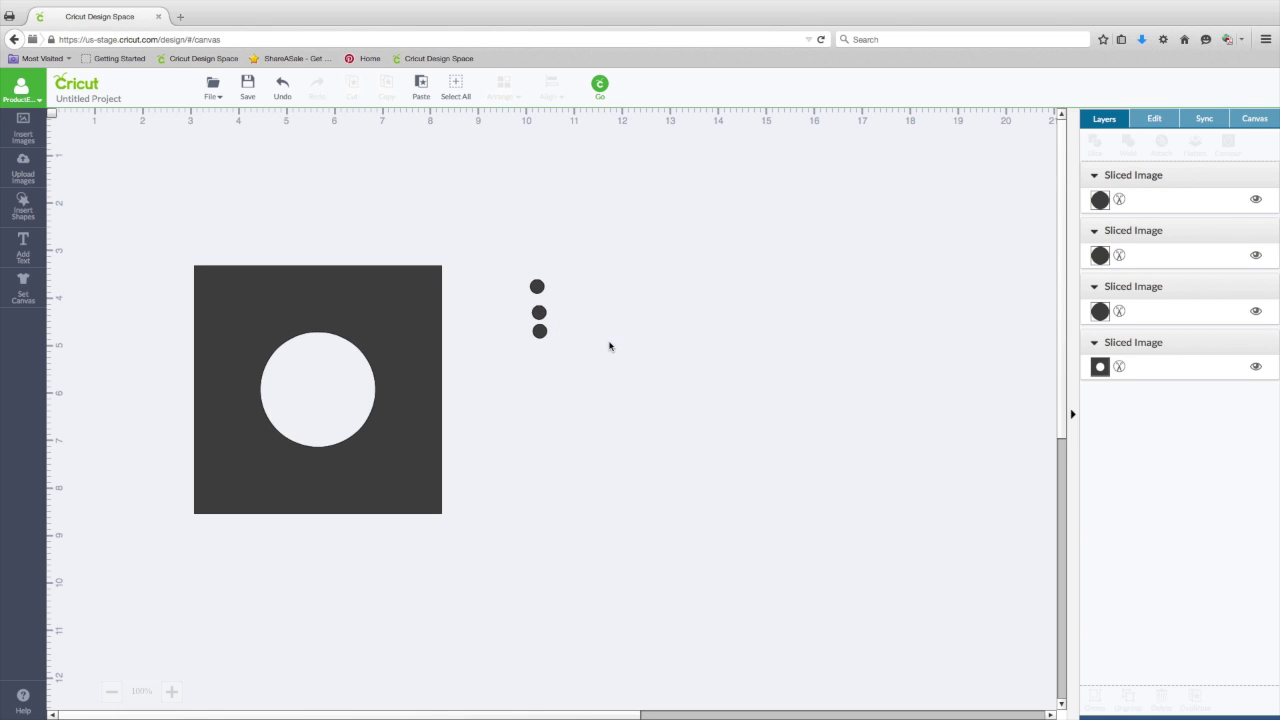
pyautogui.moveTo(505, 257); pyautogui.dragTo(597, 366)
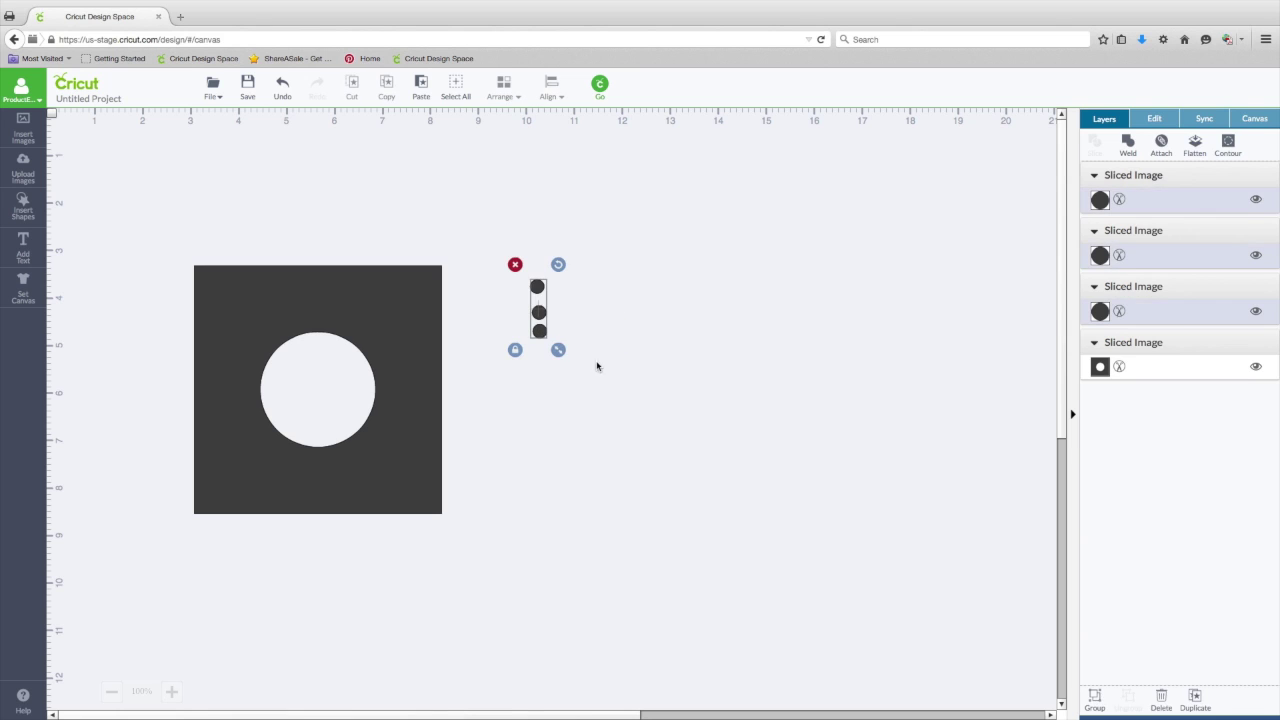
# Centre the dots in one column and distribute them evenly top to bottom
pyautogui.click(551, 88)
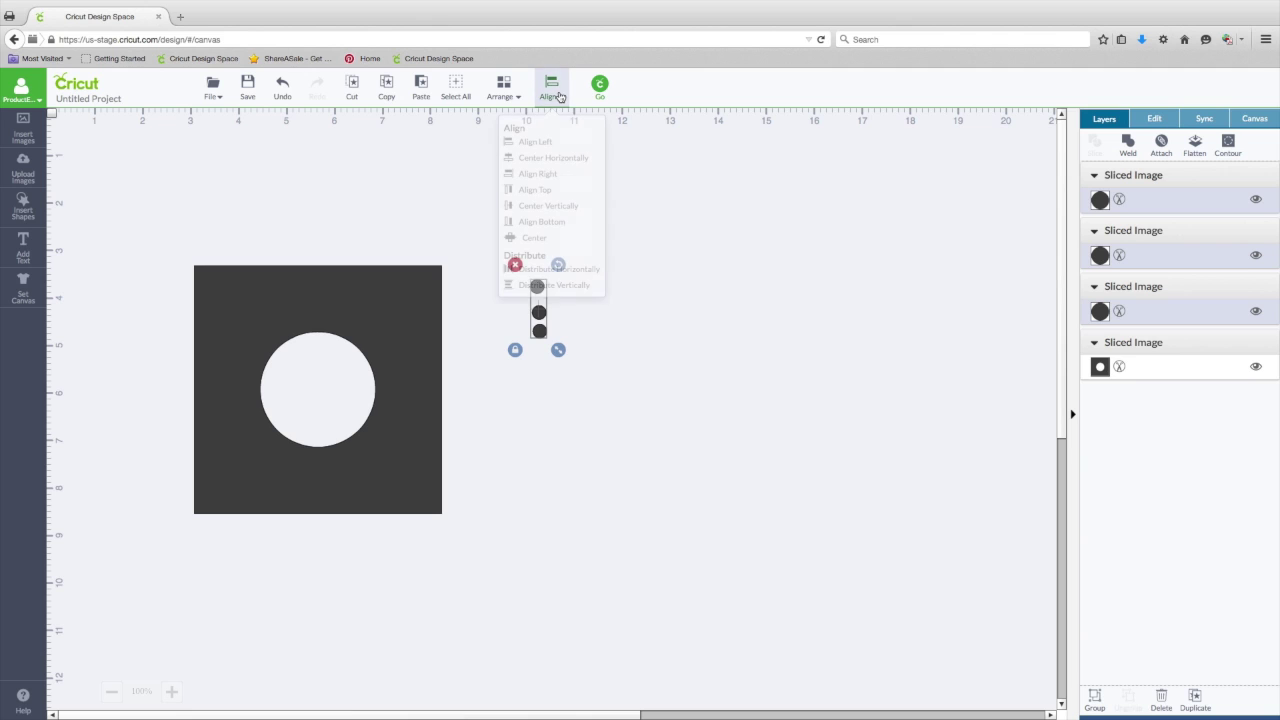
pyautogui.click(541, 153)
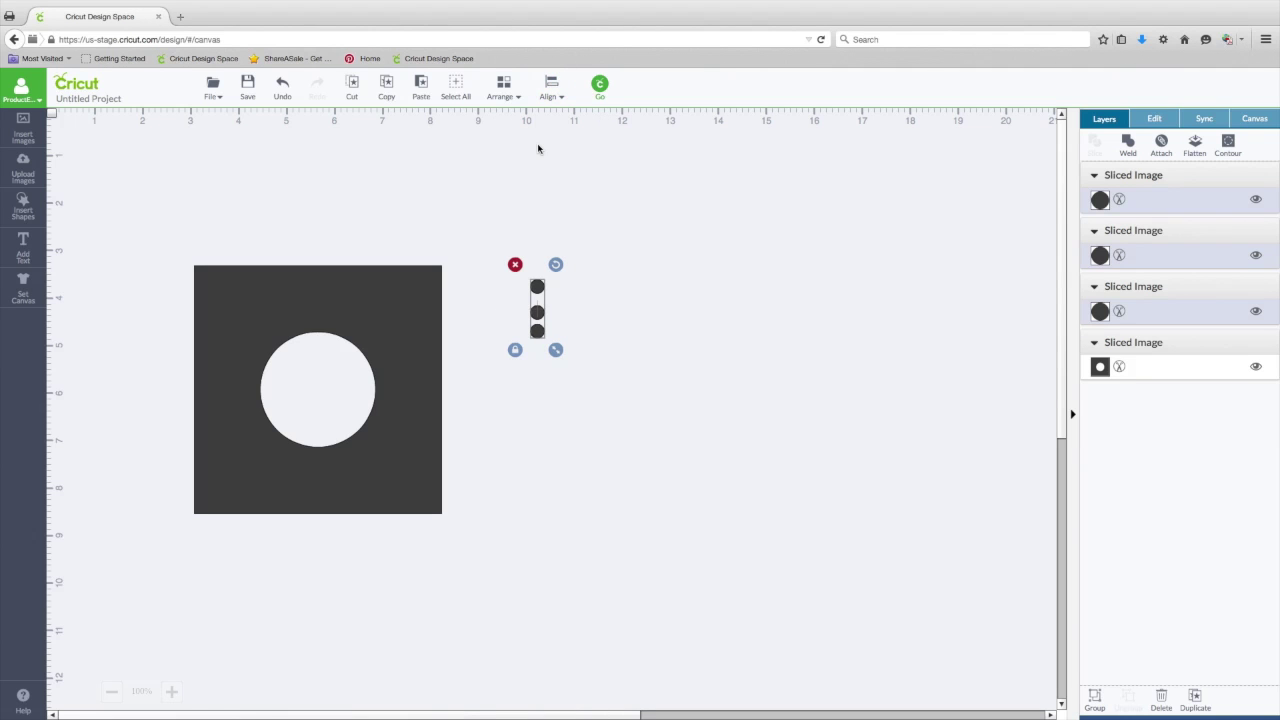
pyautogui.click(551, 86)
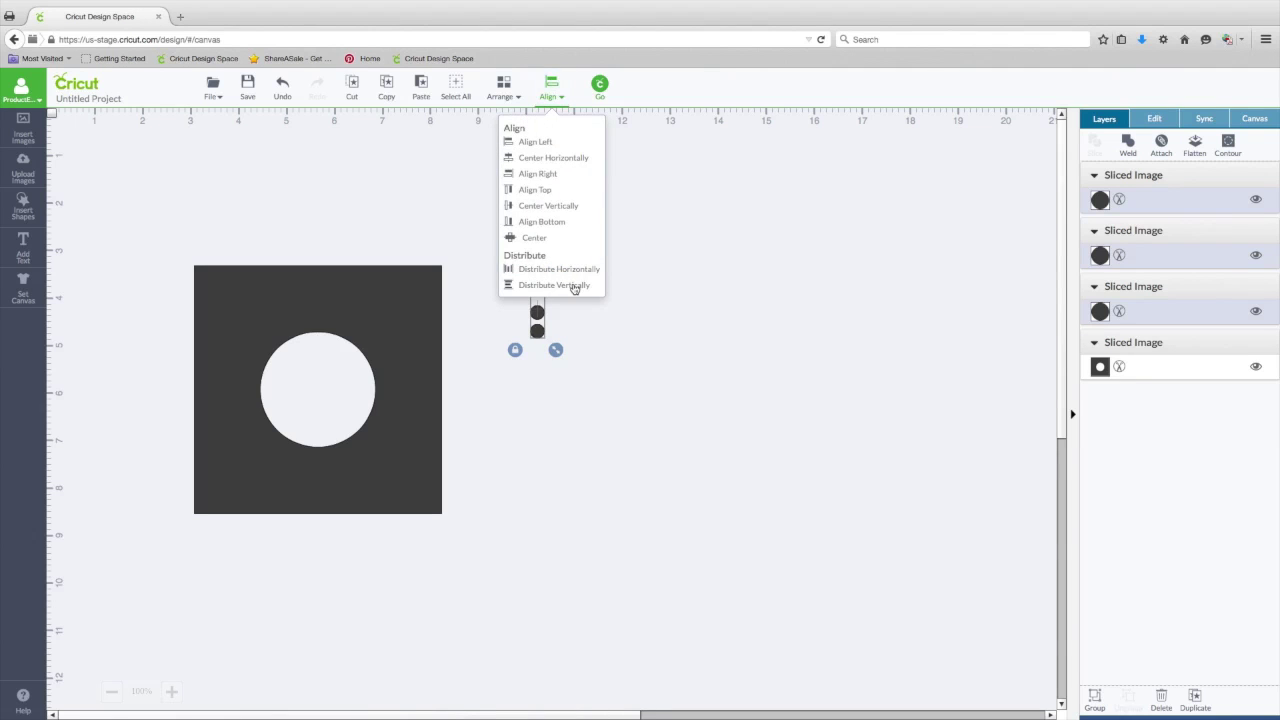
pyautogui.click(575, 288)
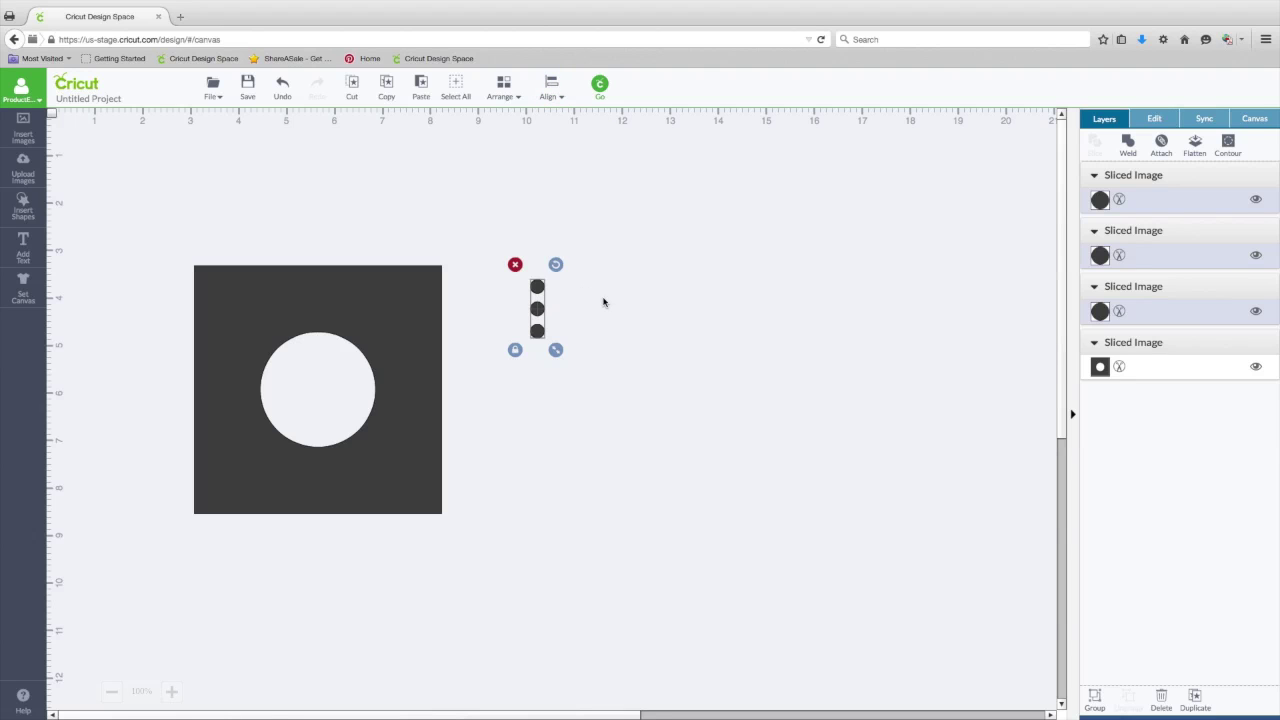
pyautogui.click(600, 304)
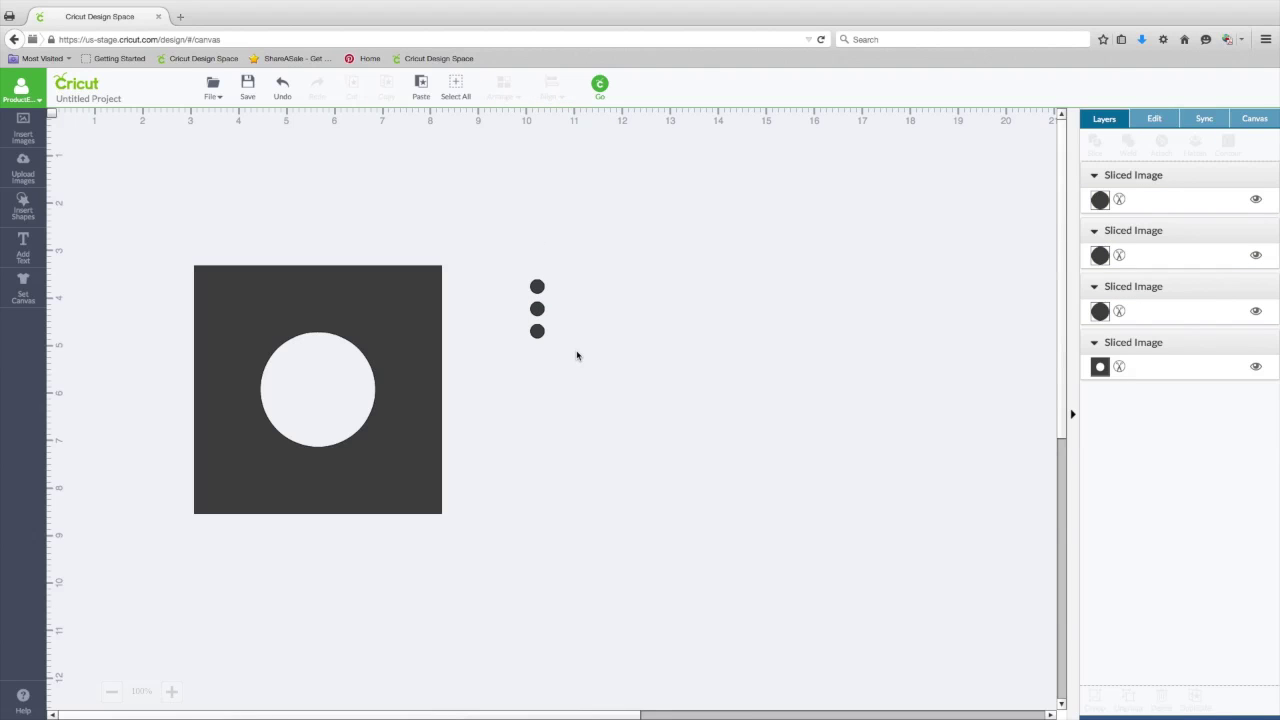
# Scroll down the canvas to review the square-and-dots design
pyautogui.scroll(-1, 654, 185)
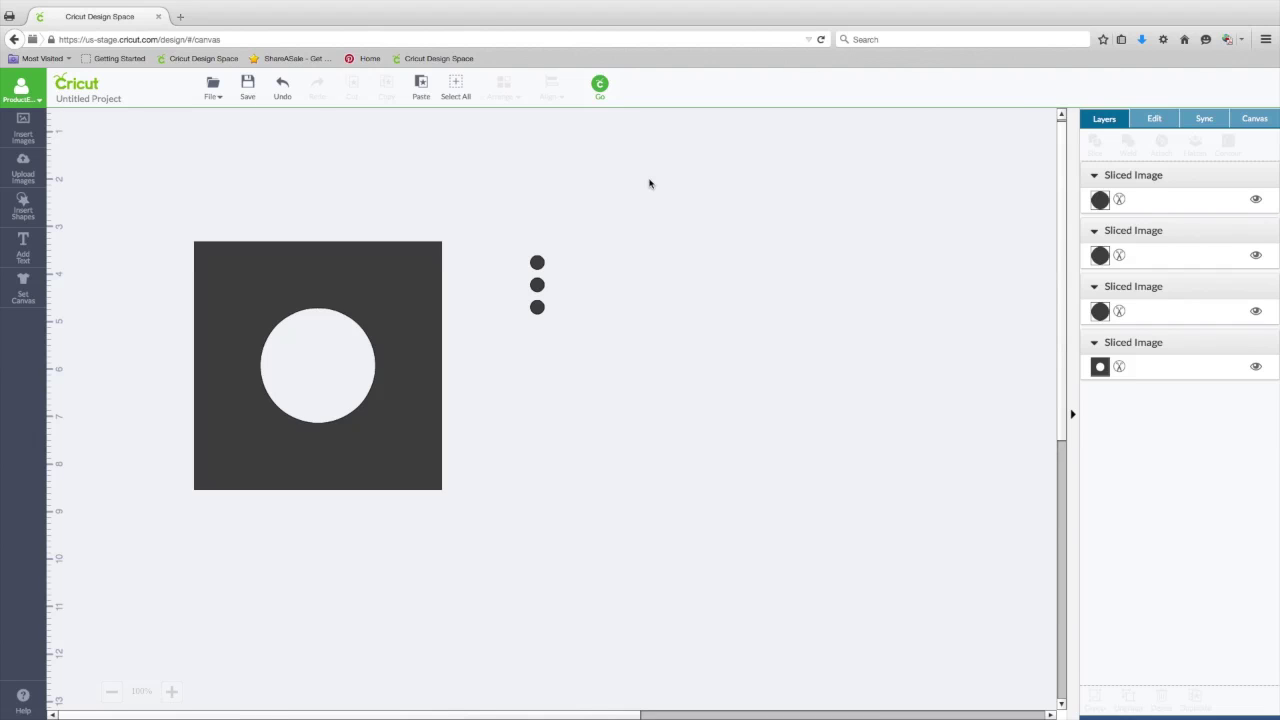
pyautogui.scroll(-3, 649, 183)
# Send the design through the mat preview to cutting and choose the ExploreOne (USB) machine
pyautogui.click(600, 85)
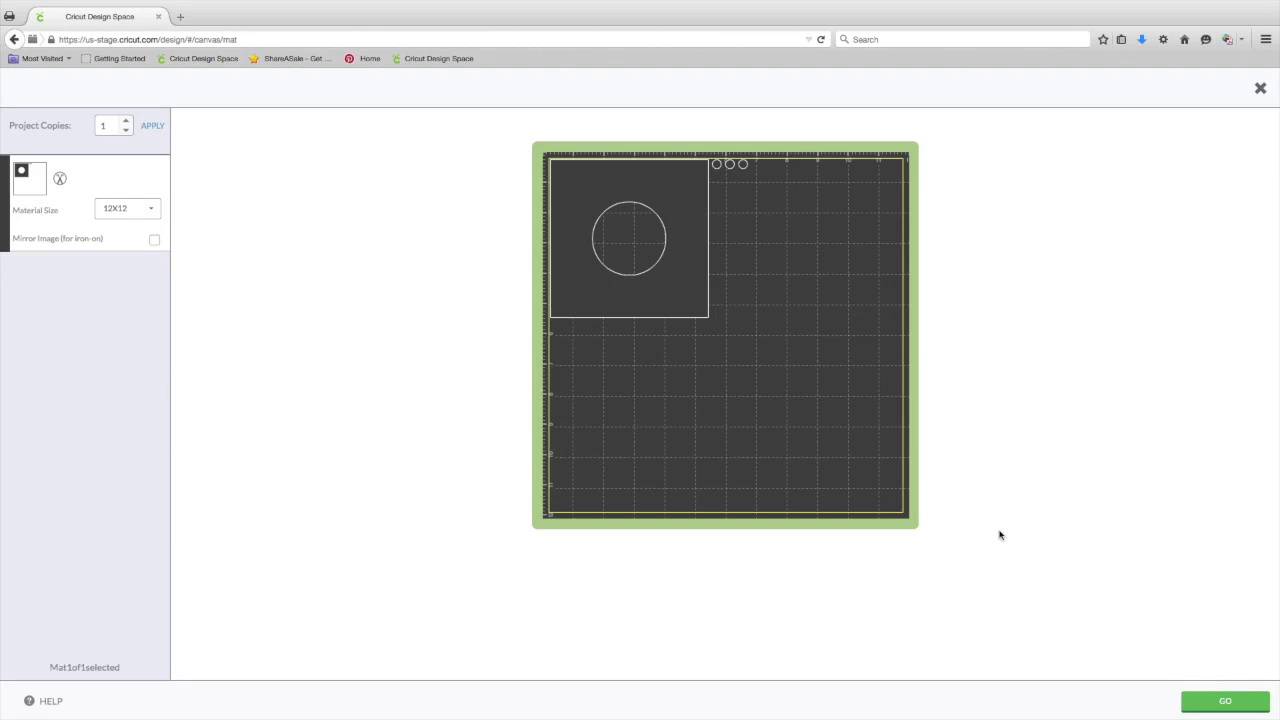
pyautogui.click(1230, 702)
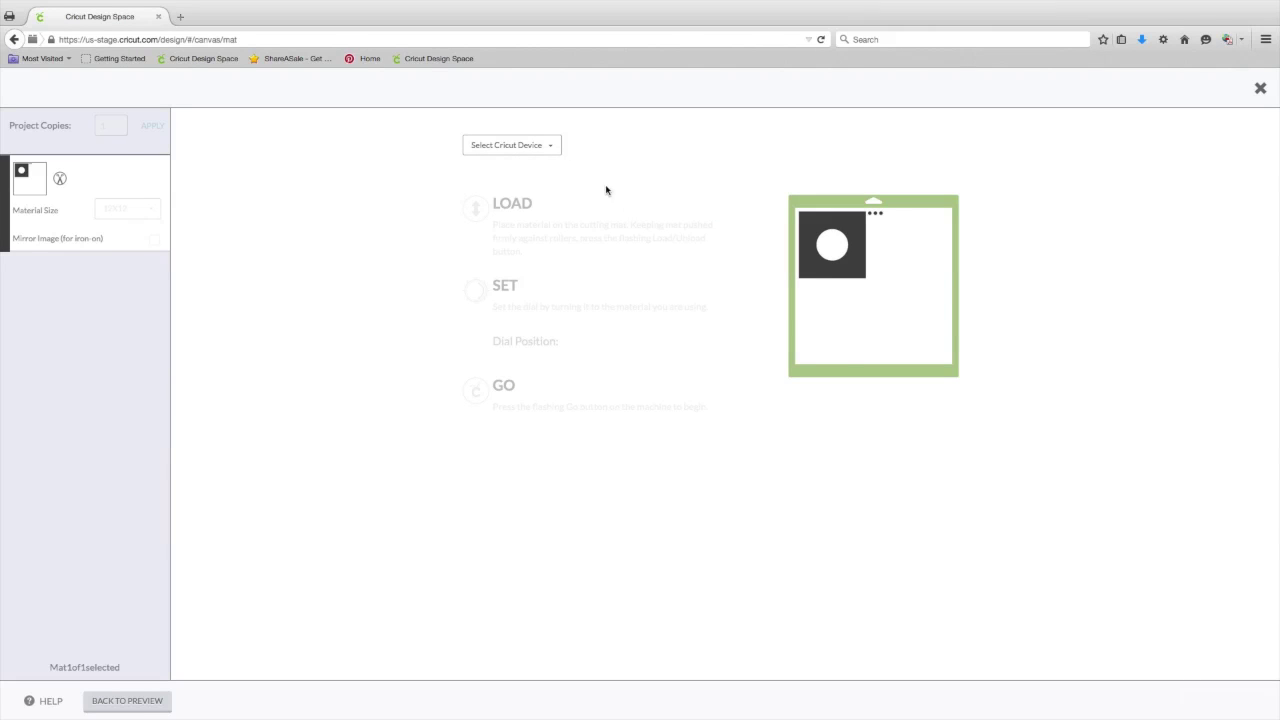
pyautogui.click(549, 149)
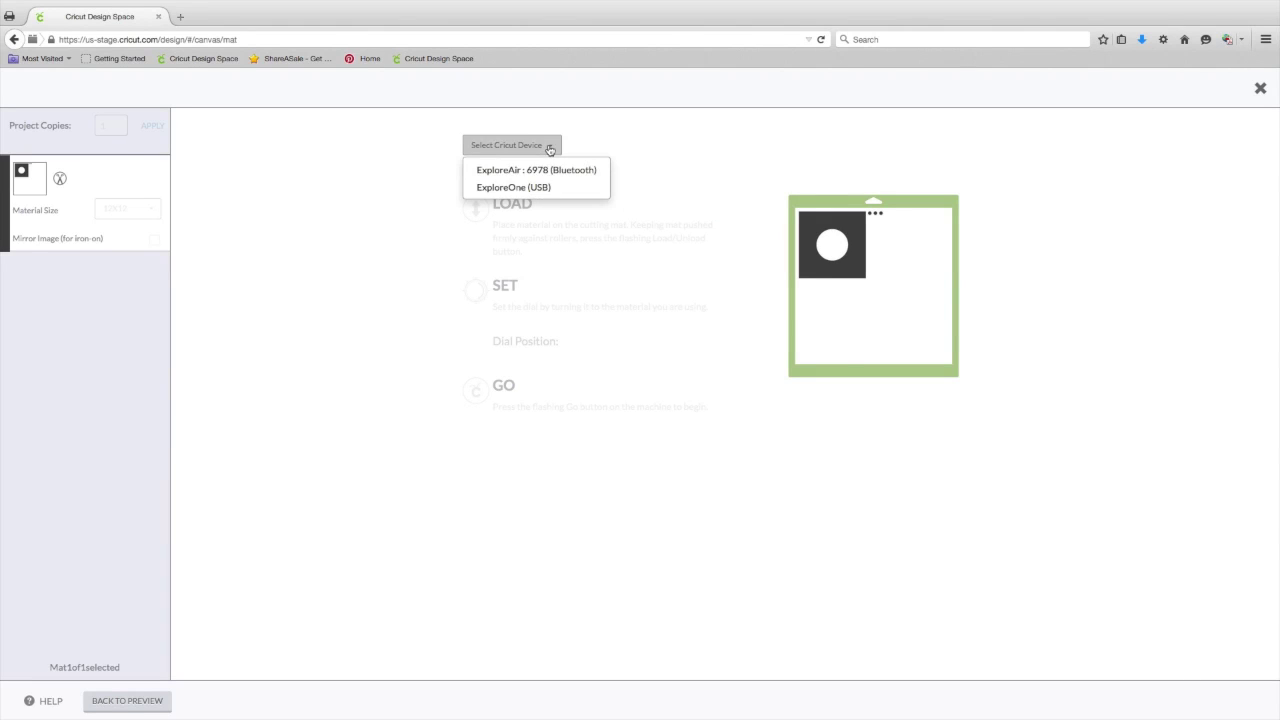
pyautogui.click(503, 188)
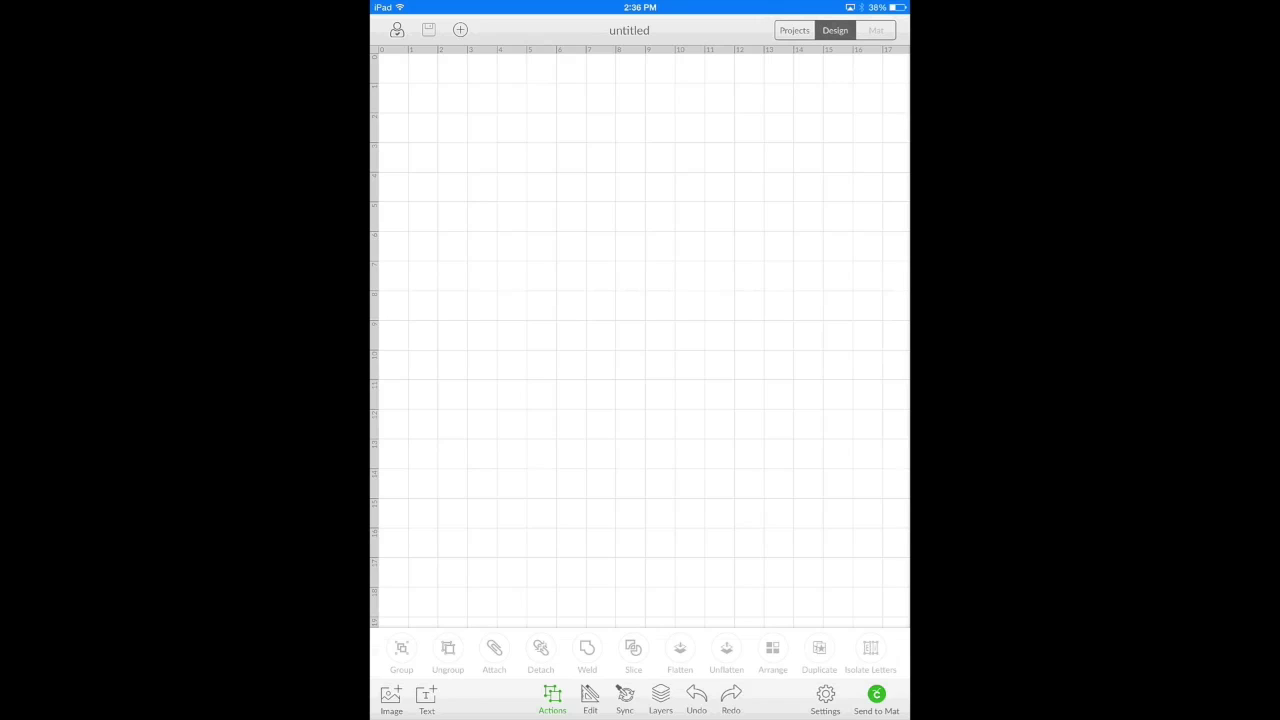
# Insert the plain circle found by searching 'Circle' and duplicate it twice
pyautogui.click(391, 700)
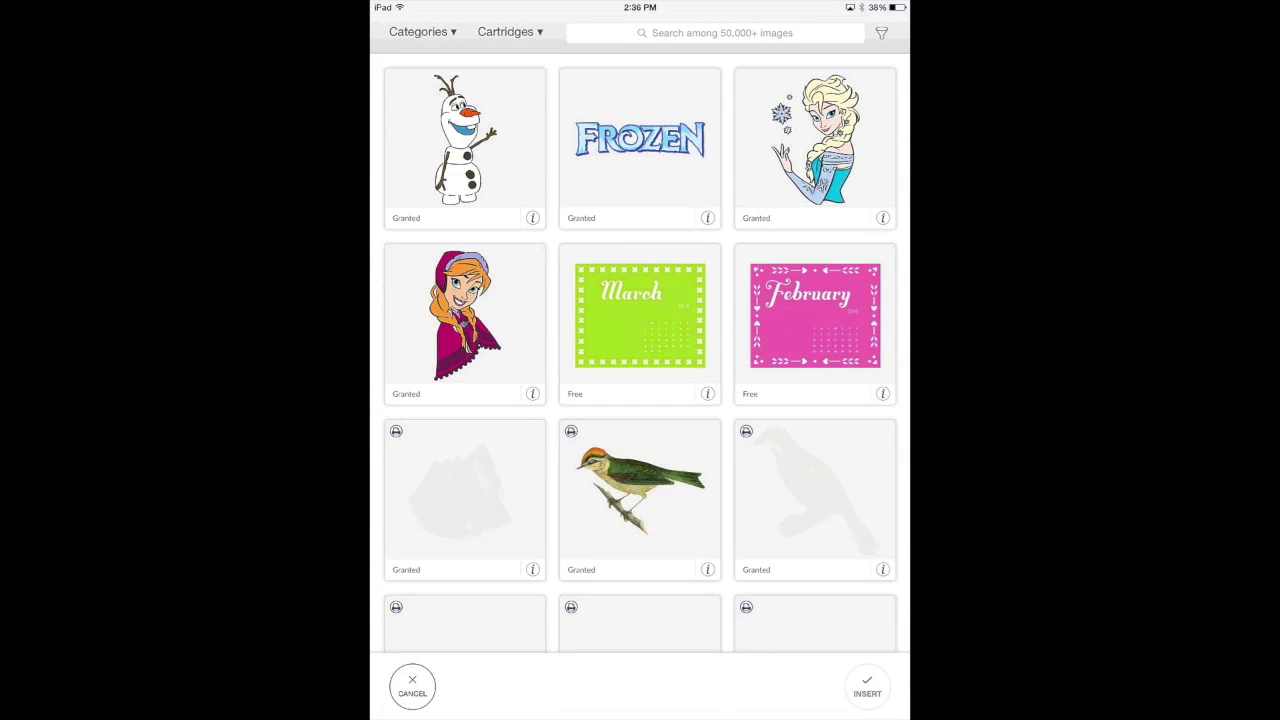
pyautogui.click(700, 32)
pyautogui.write('Circle')
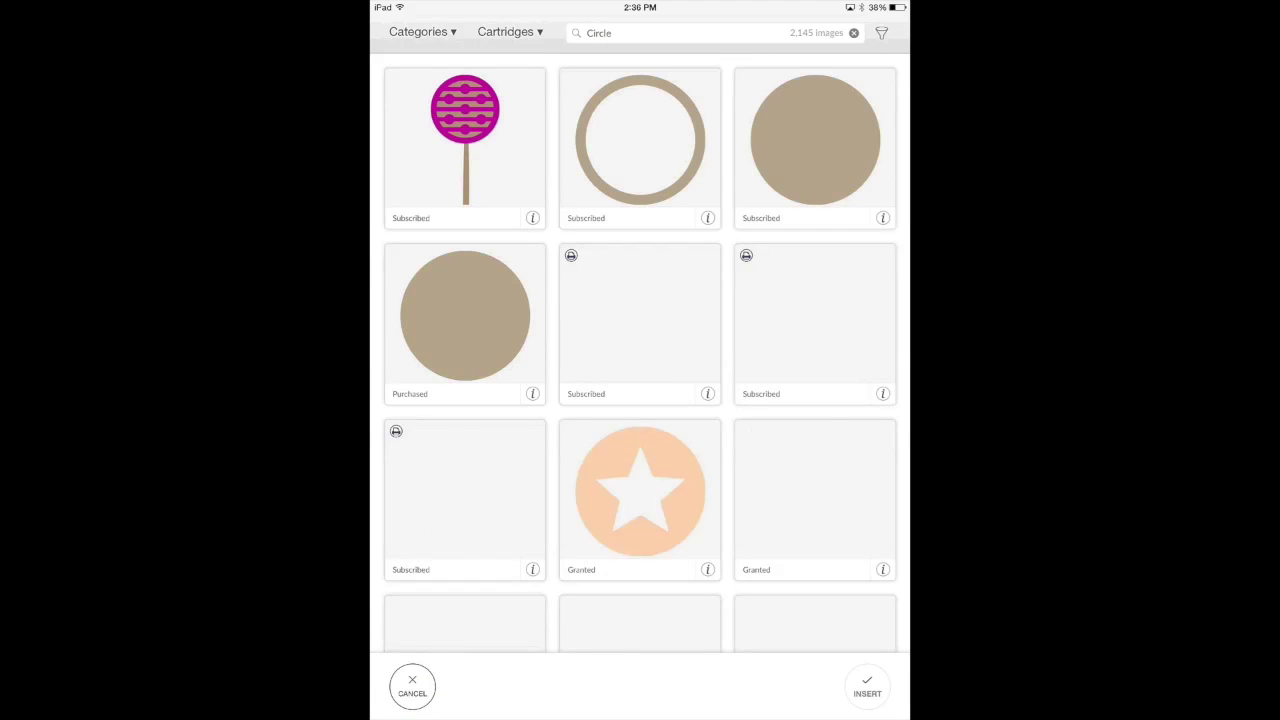
pyautogui.click(815, 140)
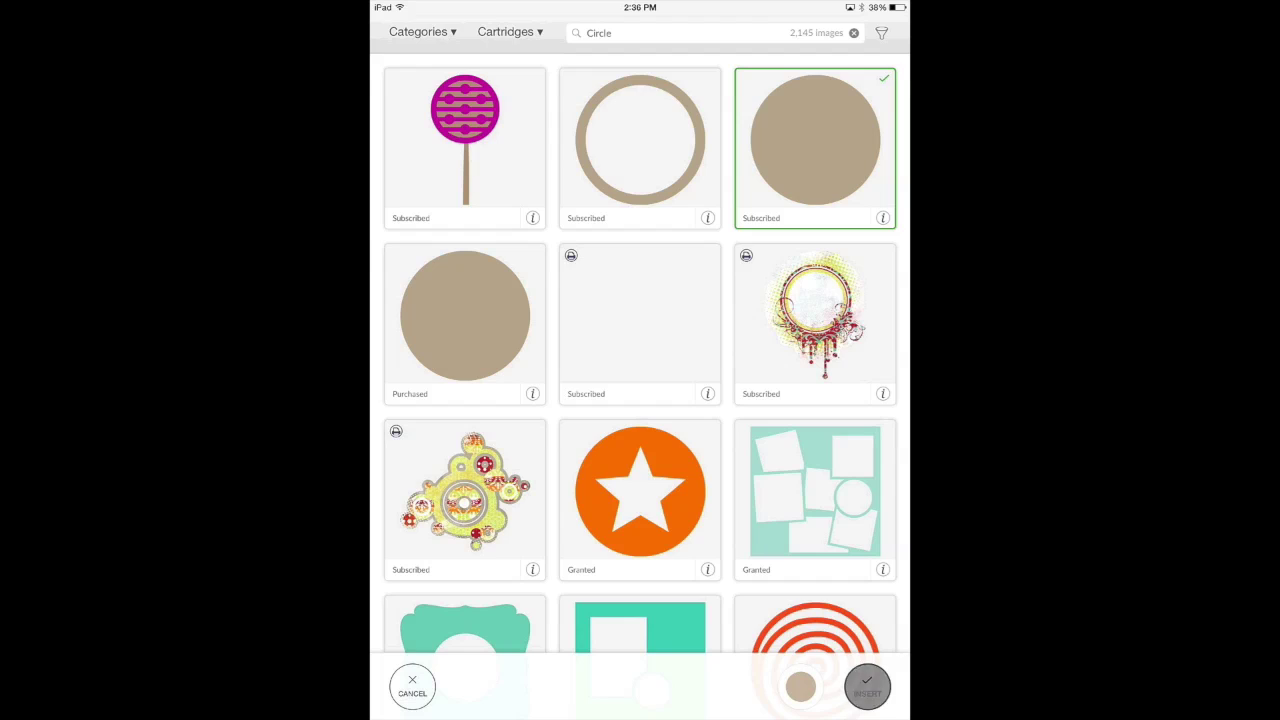
pyautogui.click(867, 686)
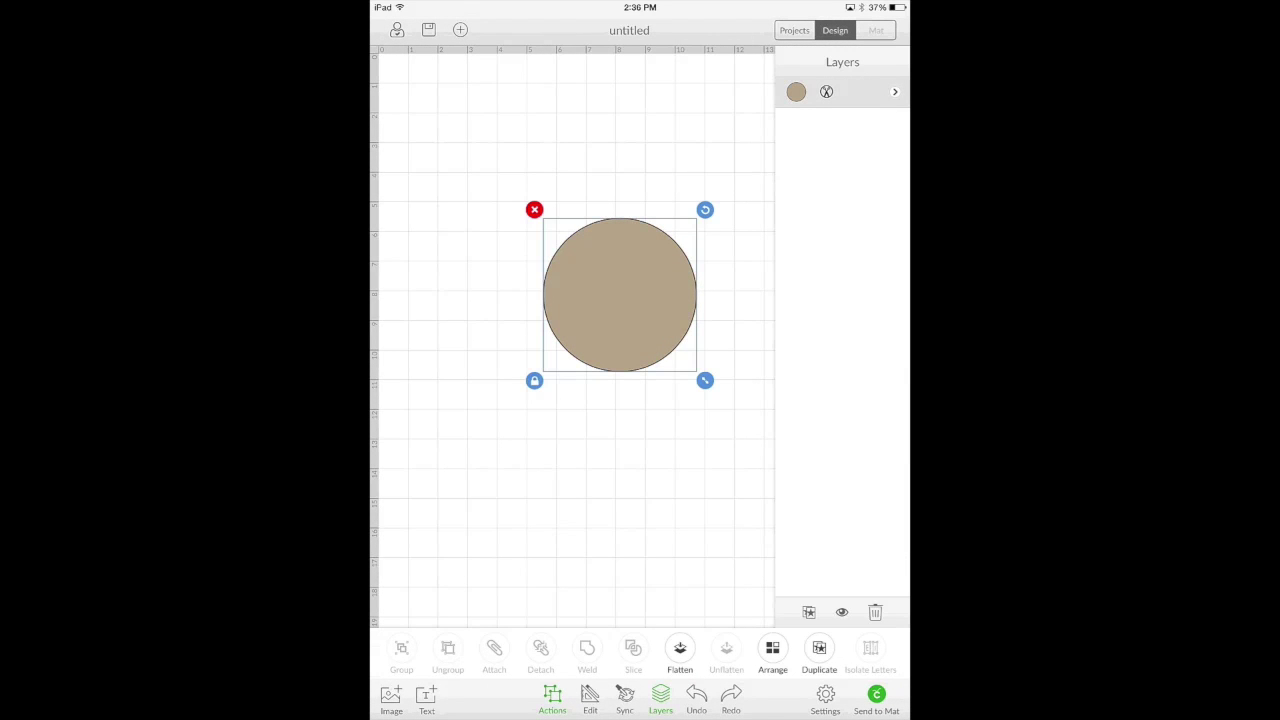
pyautogui.click(809, 612)
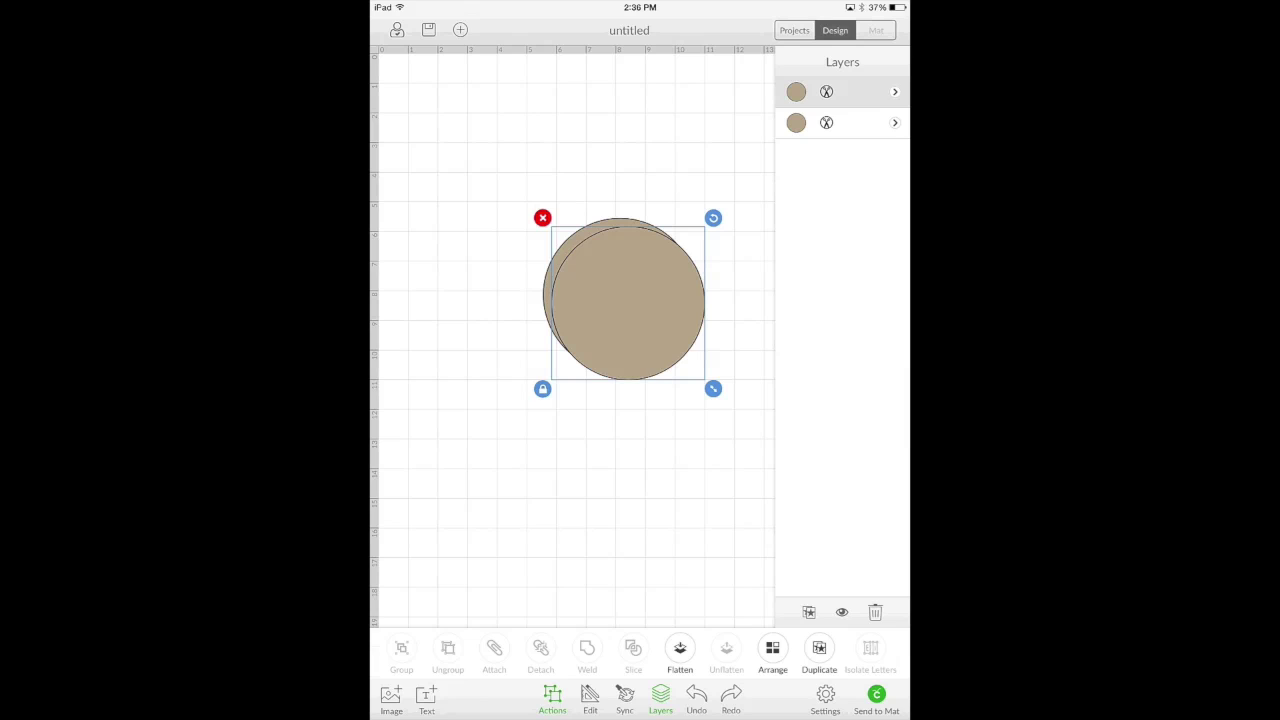
pyautogui.click(809, 612)
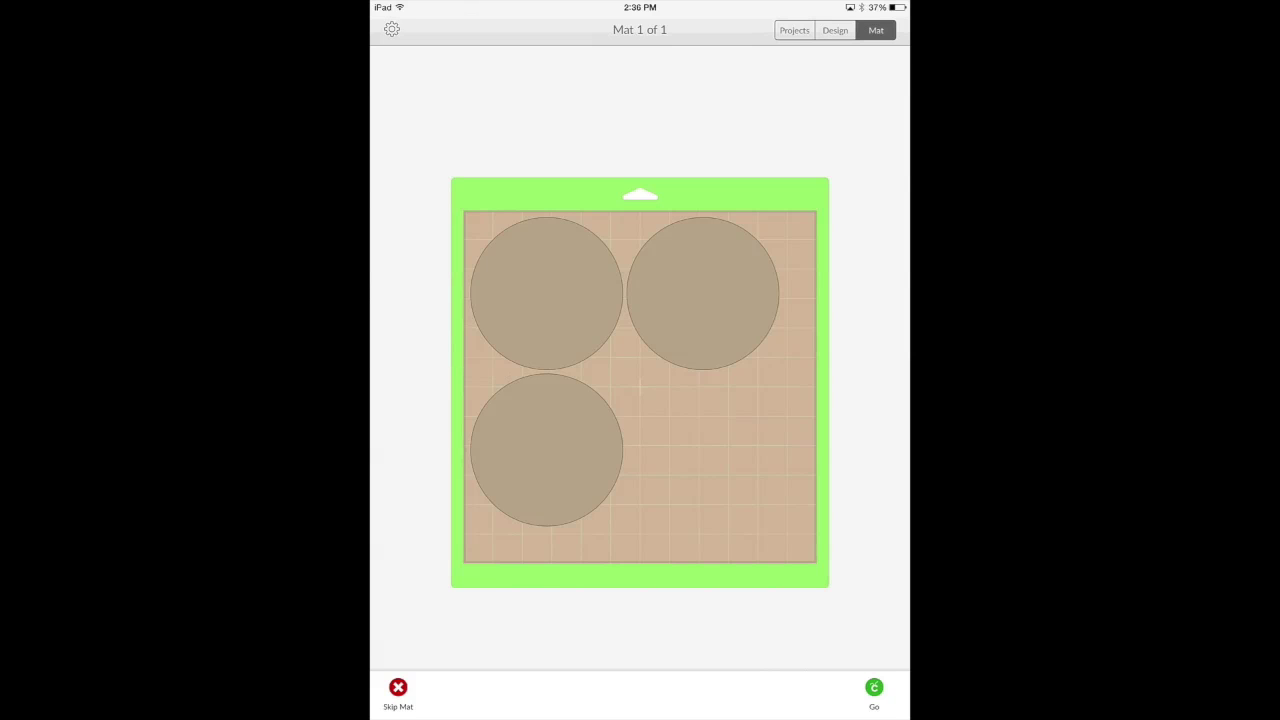
# Drag the top-right circle on the mat down beside the other two circles to save mat space
pyautogui.click(702, 293)
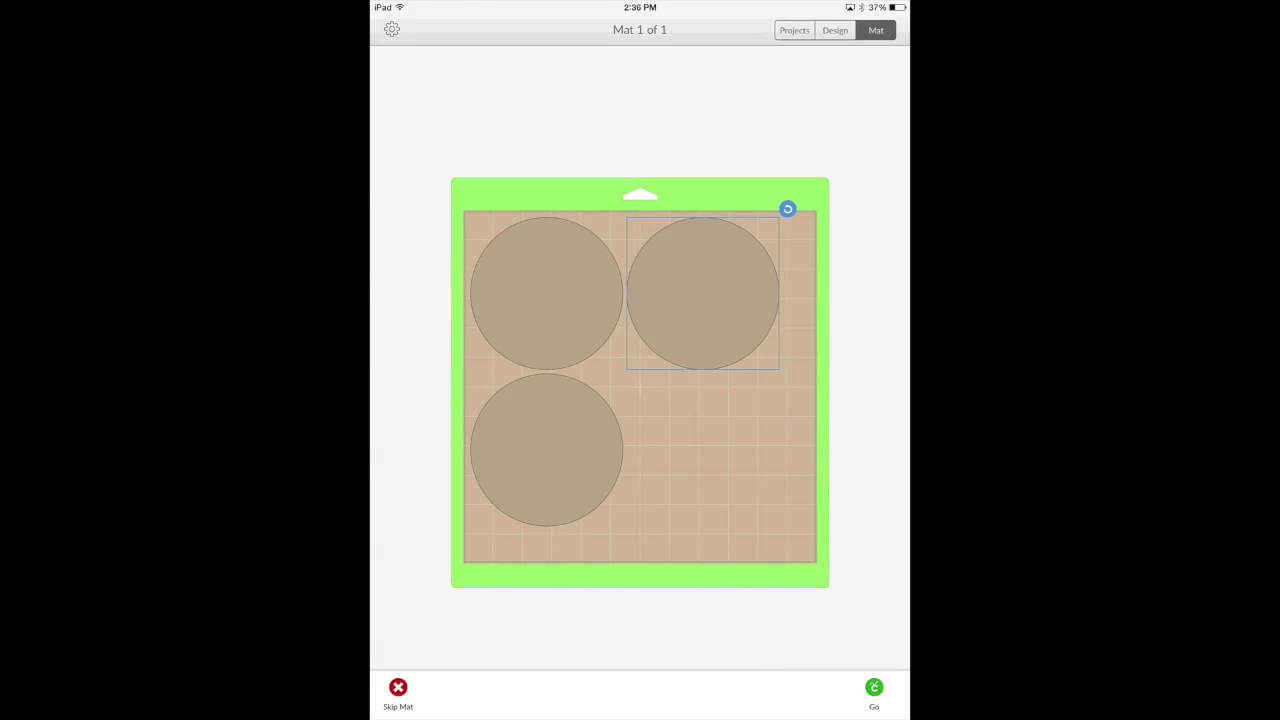
pyautogui.moveTo(702, 293); pyautogui.dragTo(672, 309)
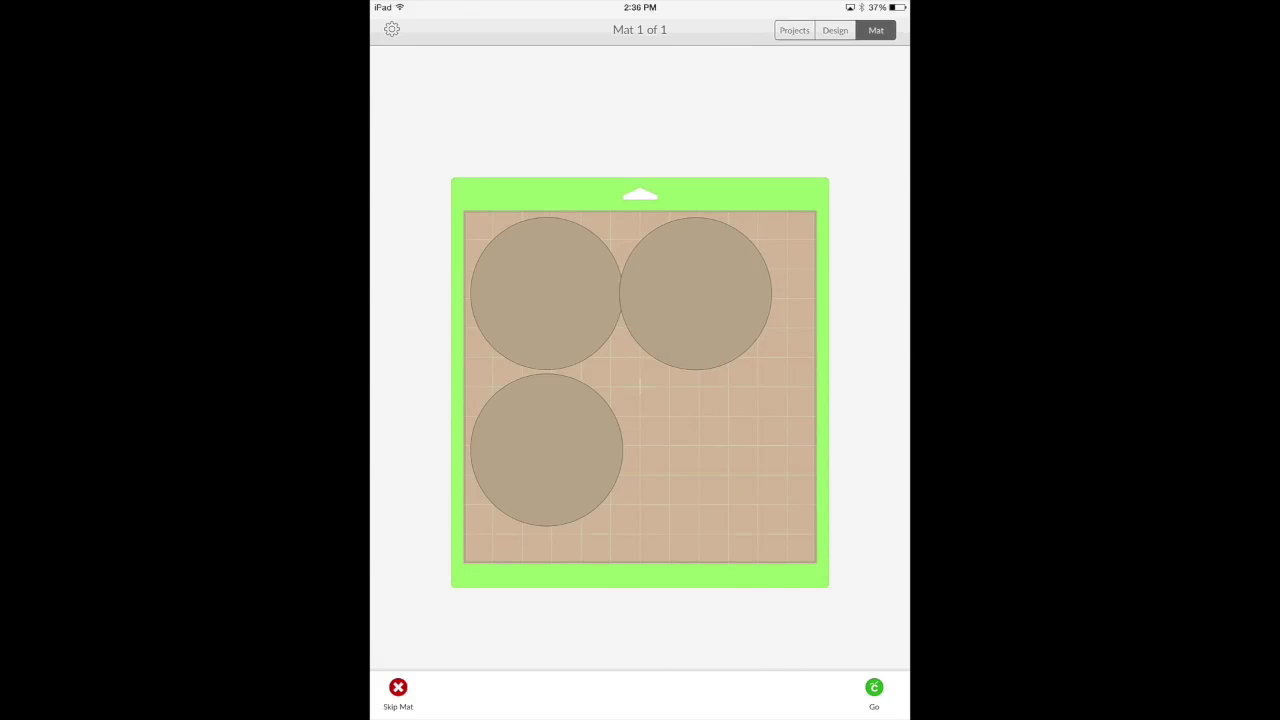
pyautogui.click(695, 293)
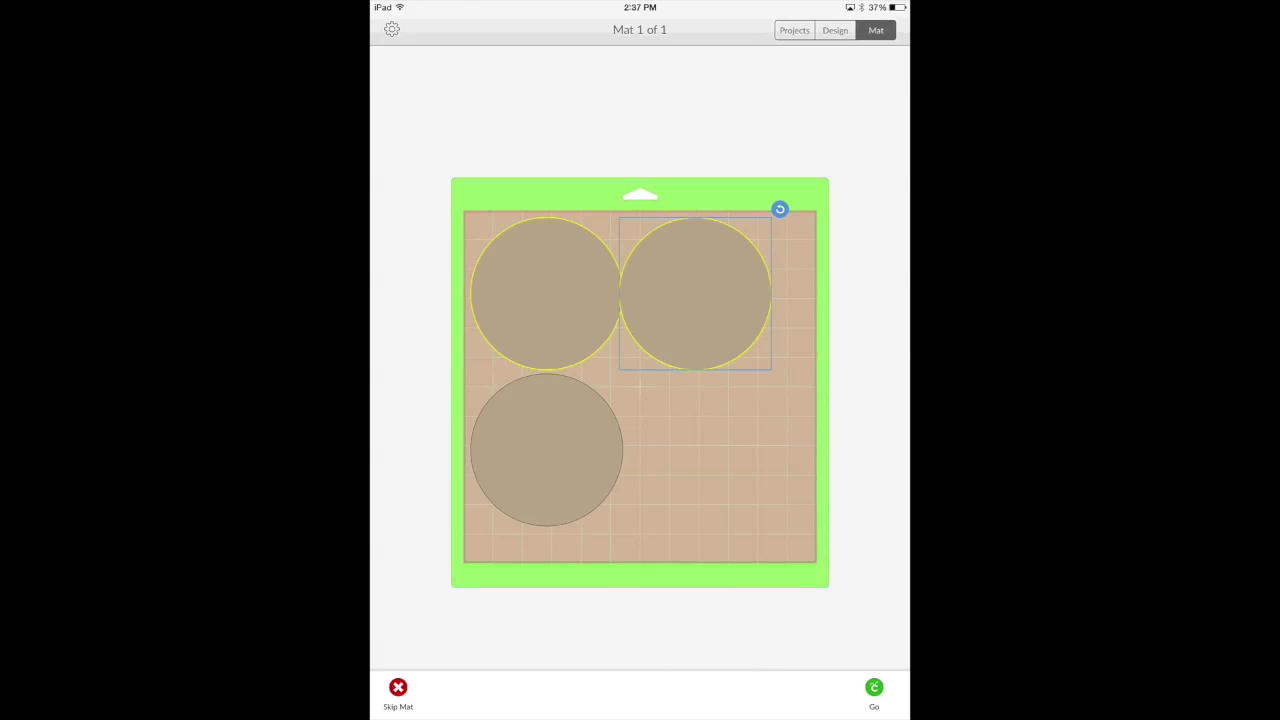
pyautogui.moveTo(695, 293); pyautogui.dragTo(701, 293)
pyautogui.click(701, 293)
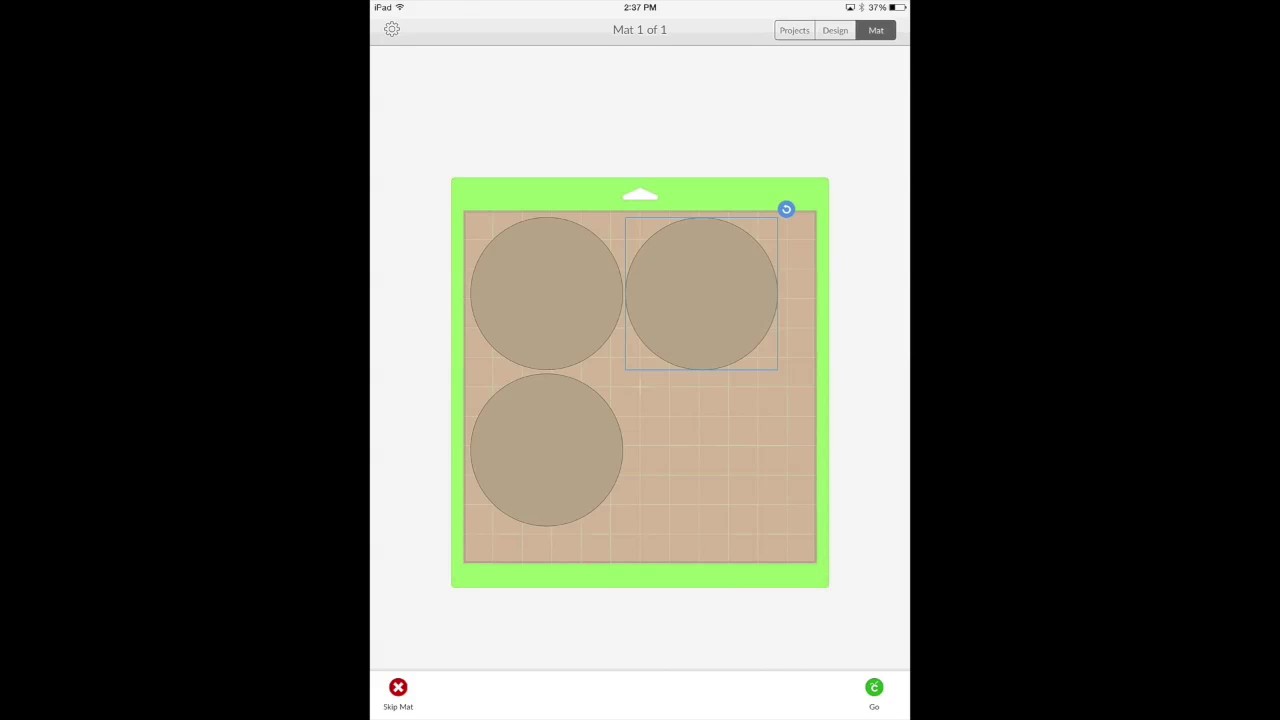
pyautogui.moveTo(701, 293); pyautogui.dragTo(688, 293)
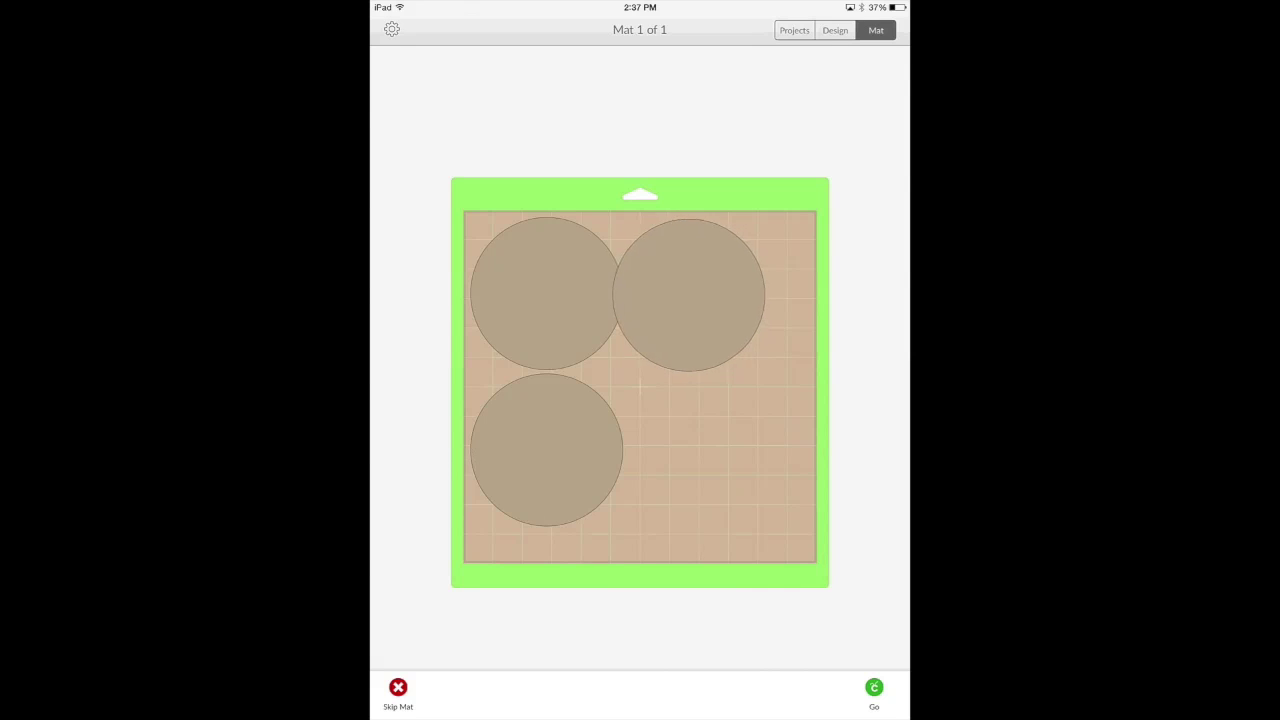
pyautogui.click(688, 293)
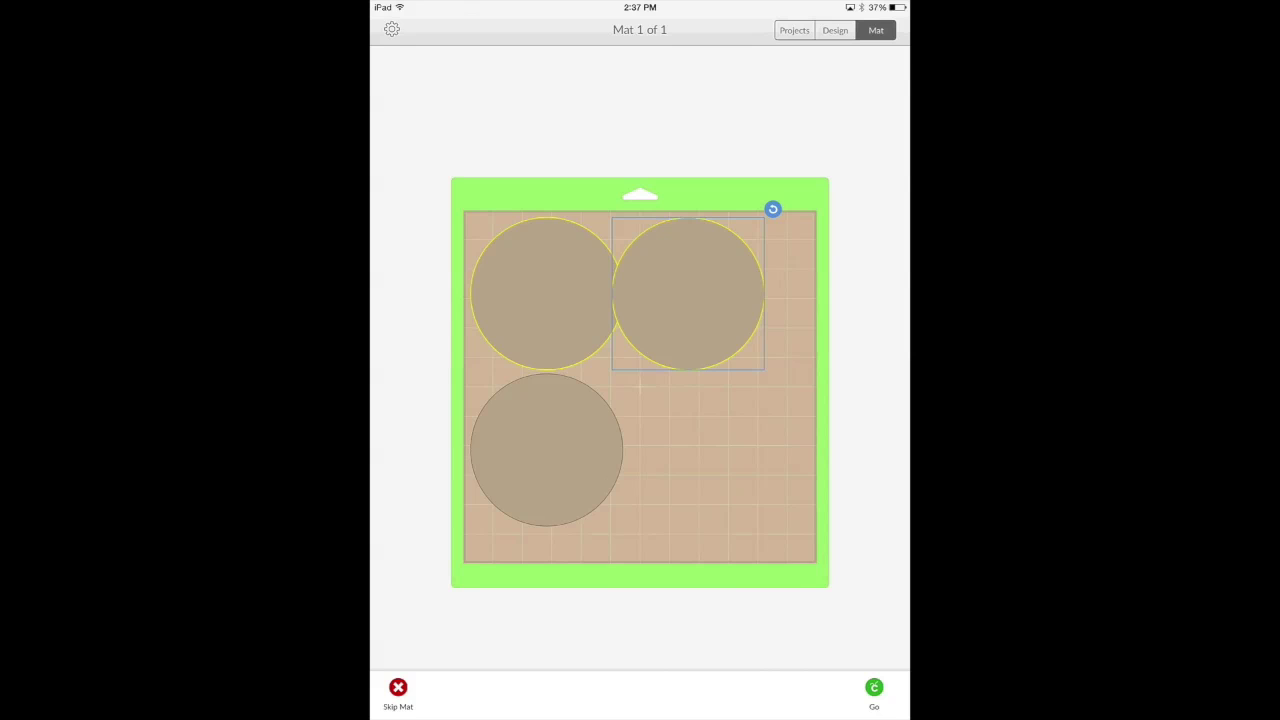
pyautogui.moveTo(688, 293); pyautogui.dragTo(686, 368)
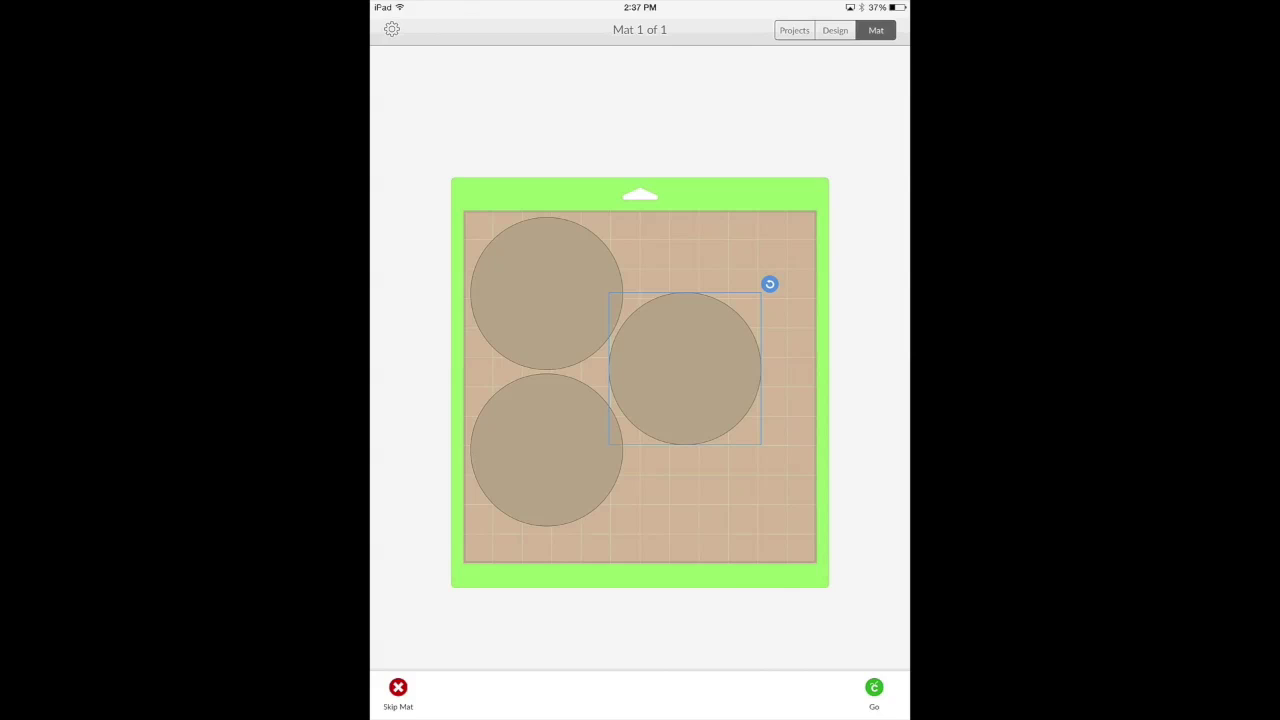